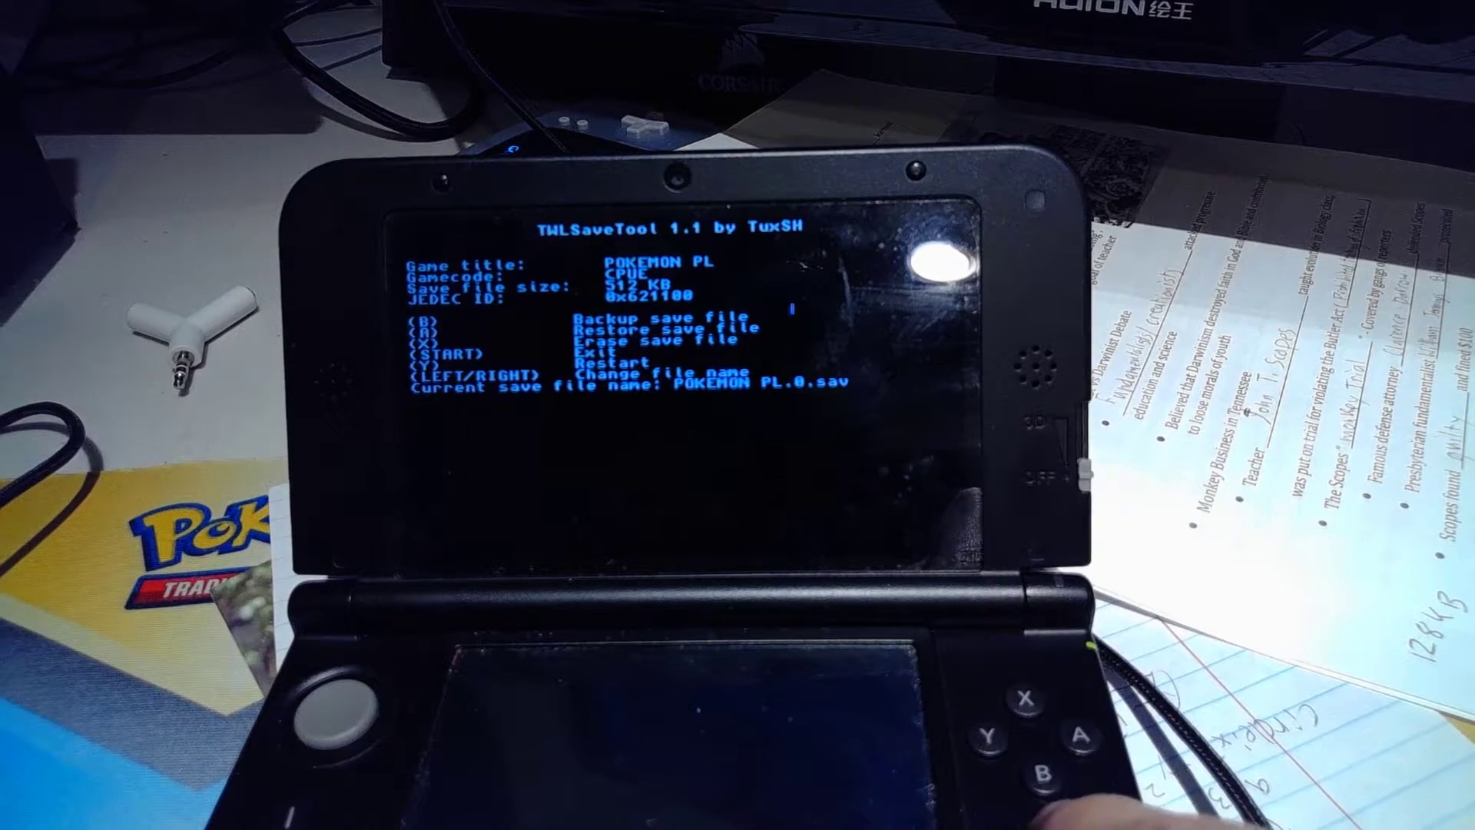
pyautogui.press('b')
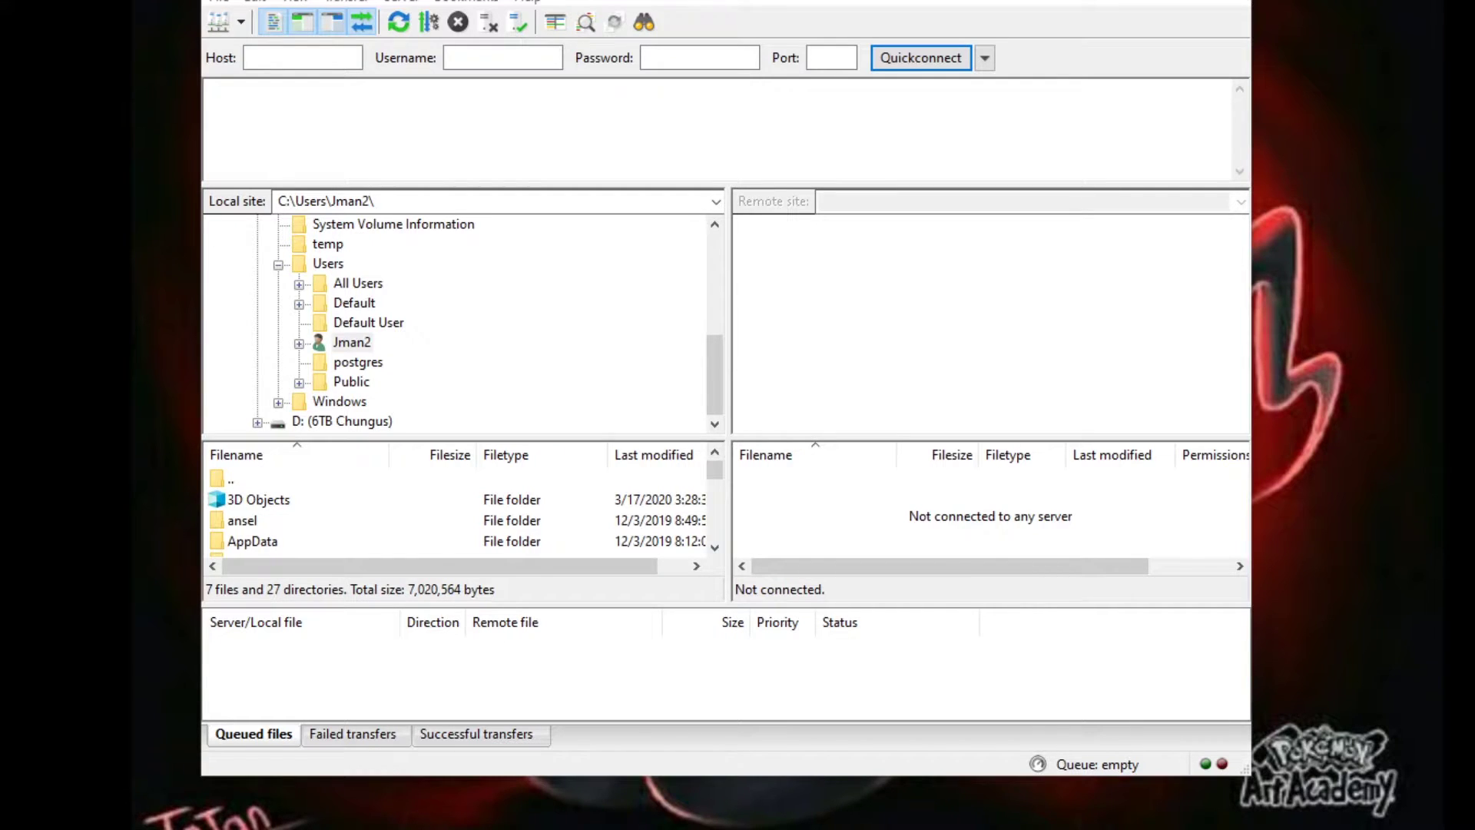
# Connect to the FTP server at 192.168.1.199:5000 and accept the insecure plain FTP connection.
pyautogui.click(303, 57)
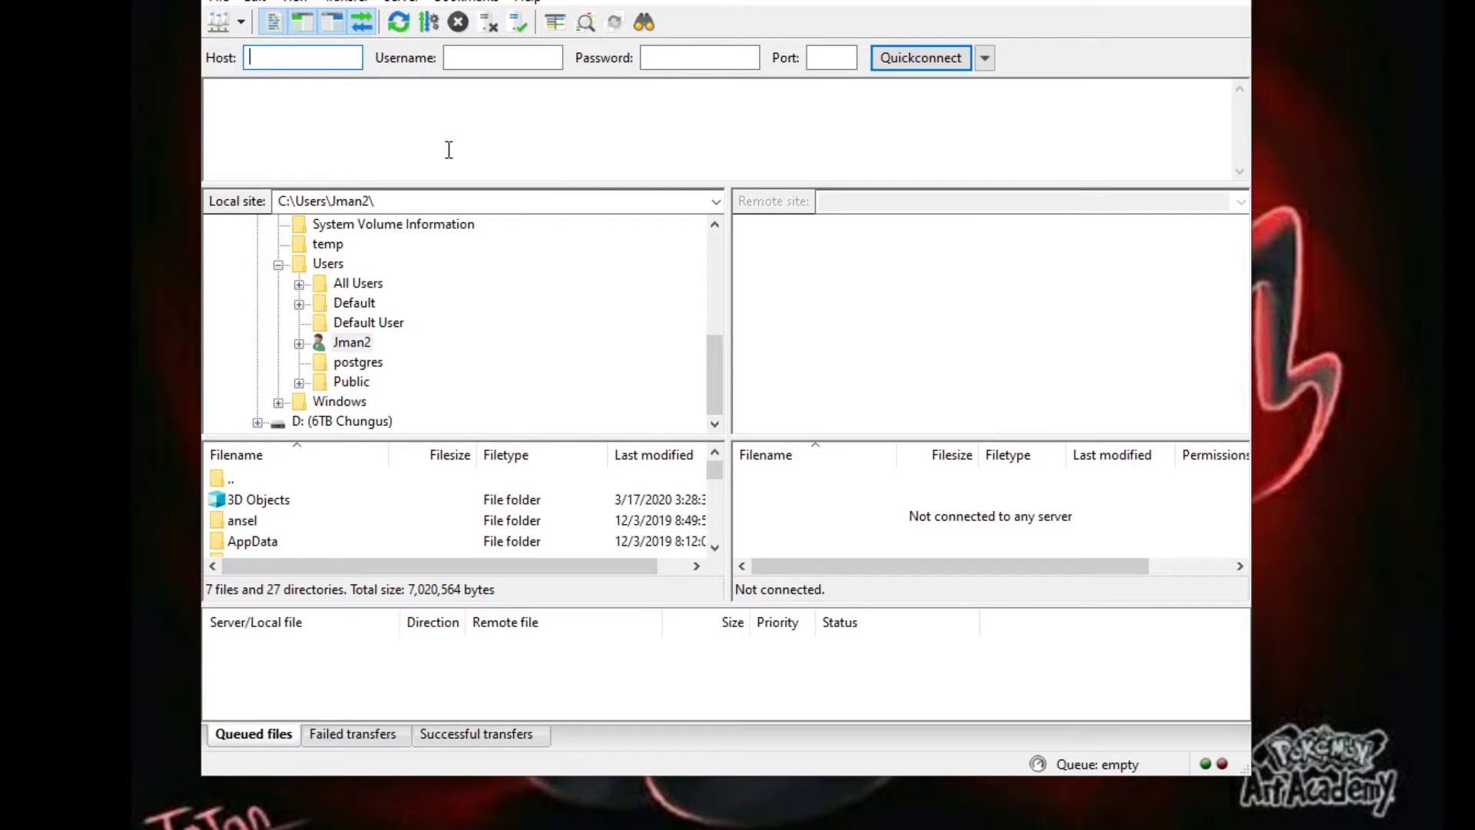
pyautogui.write('192')
pyautogui.write('.168.1.199:5000')
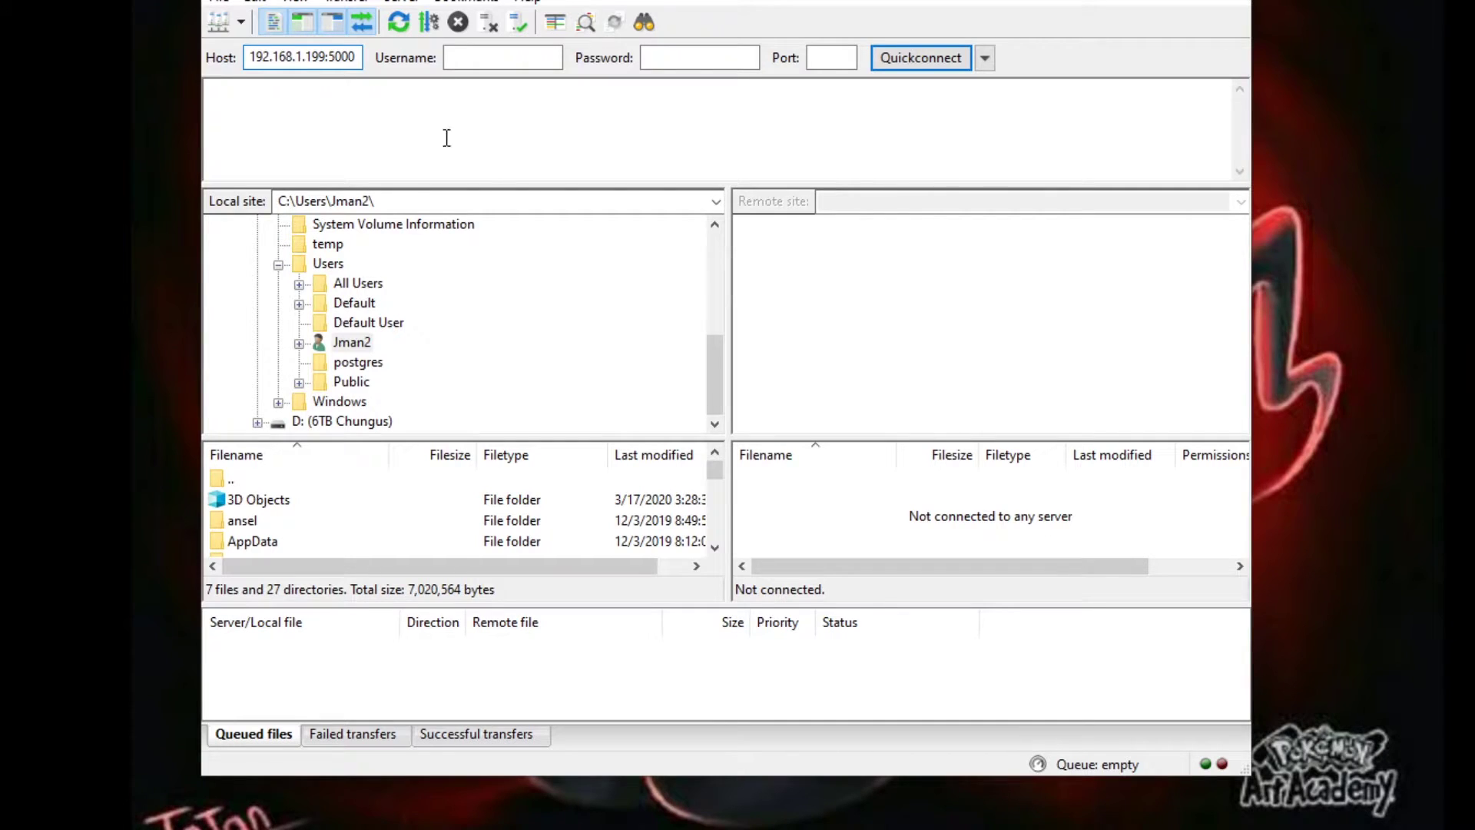
pyautogui.press('Return')
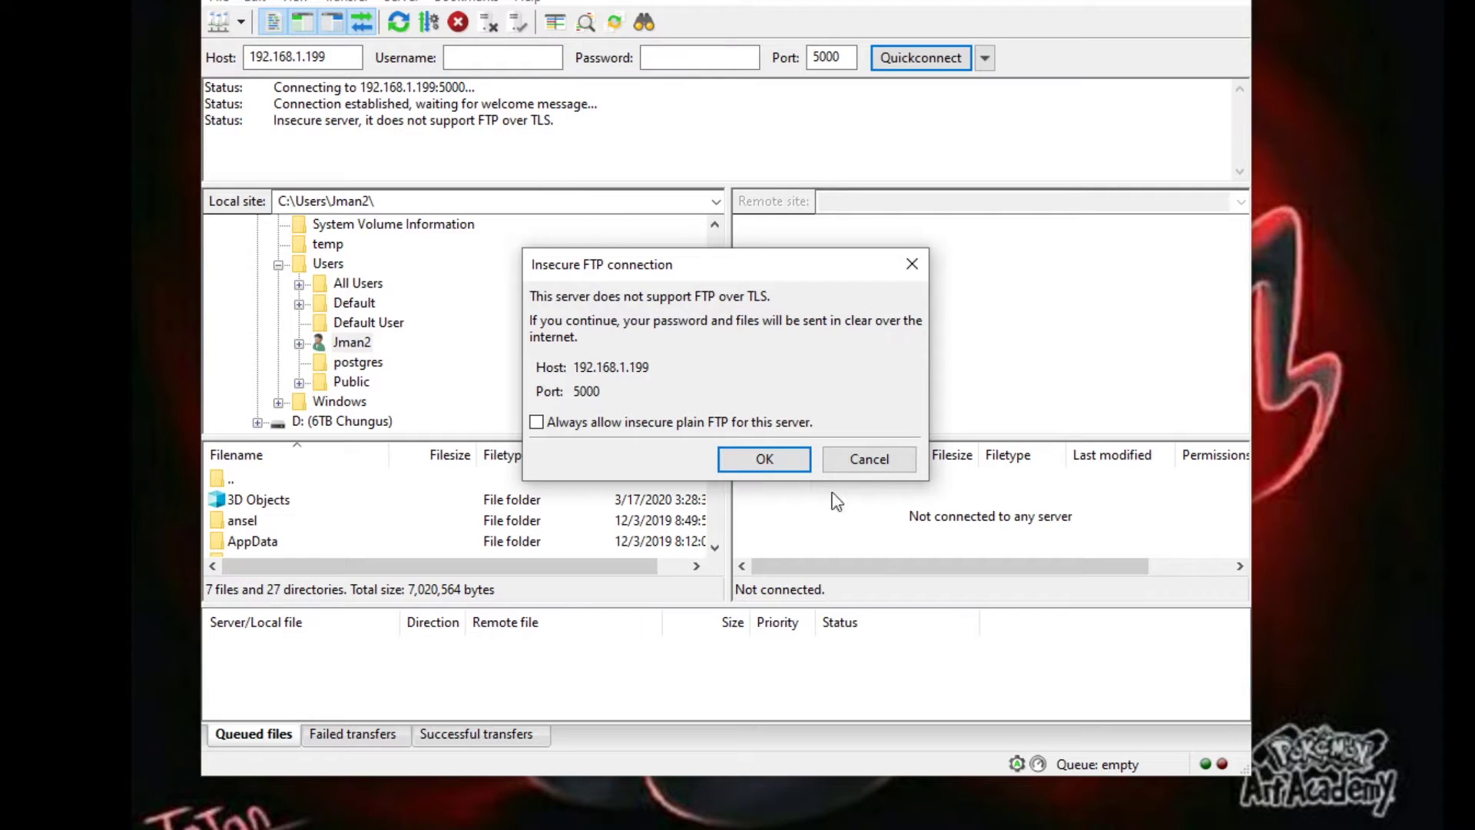
pyautogui.click(769, 459)
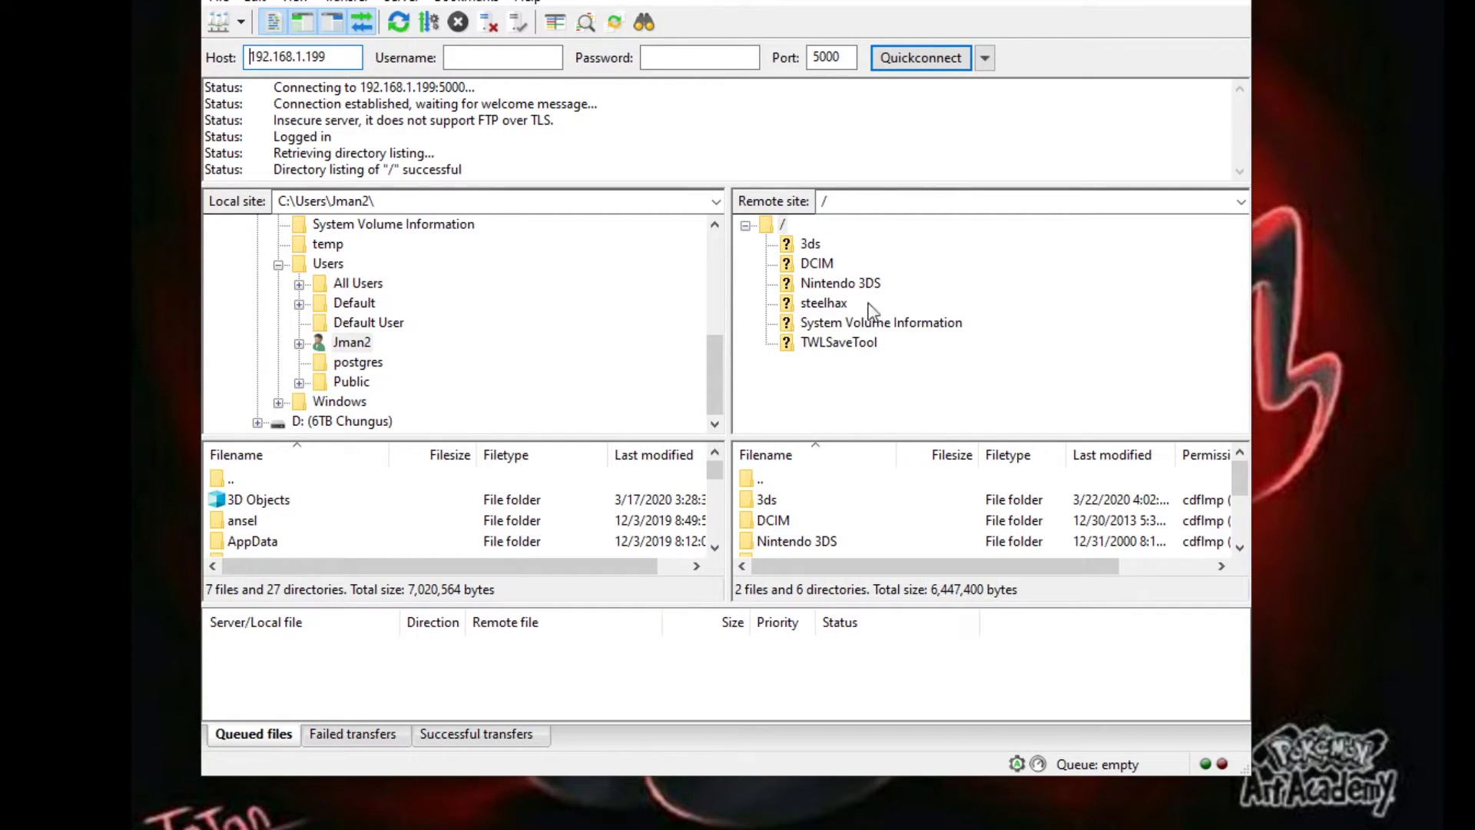
# Open the remote TWLSaveTool folder and select the POKEMON PL.0.sav file.
pyautogui.click(837, 344)
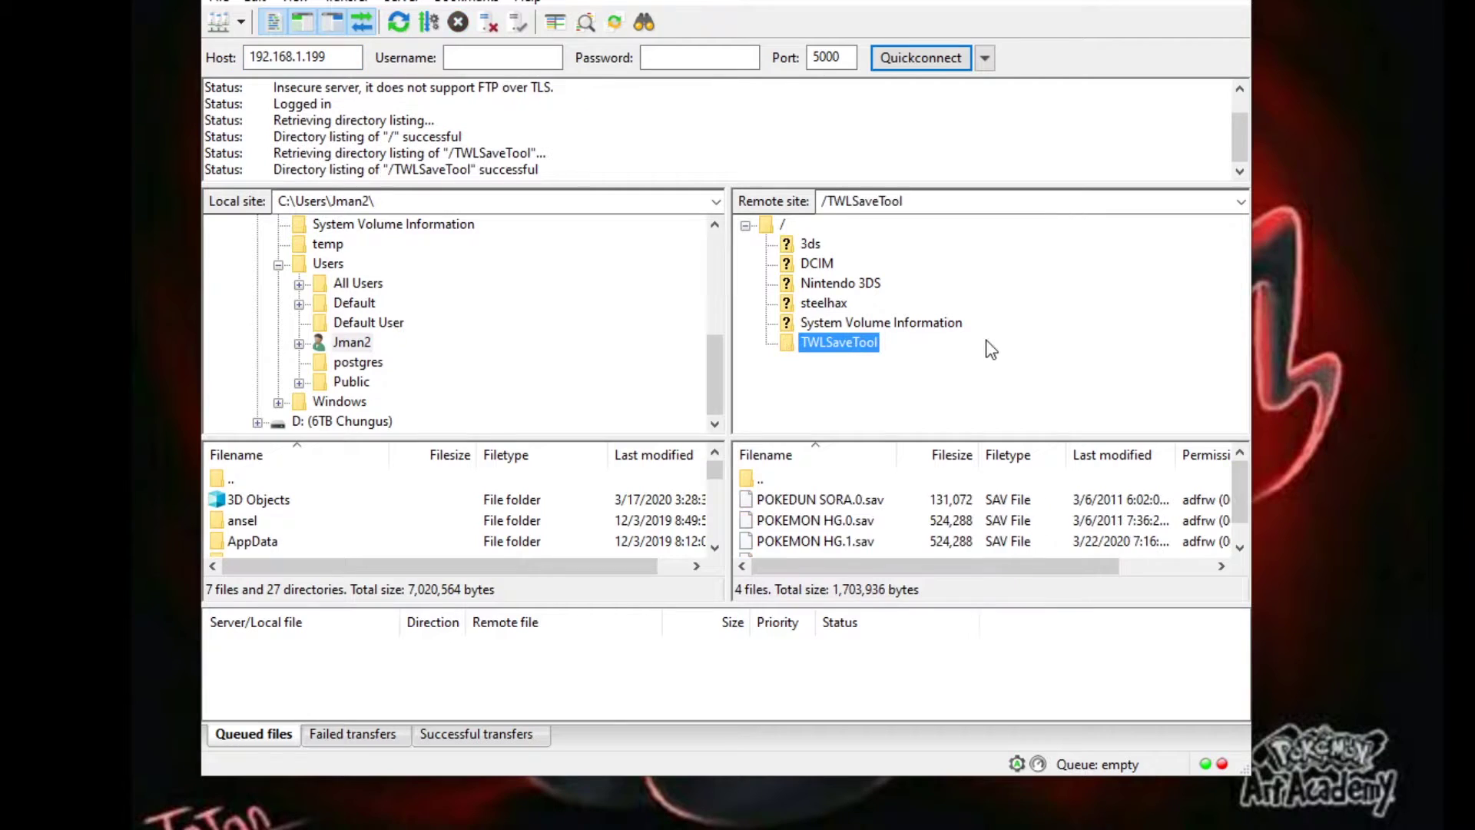
pyautogui.scroll(-1, 877, 561)
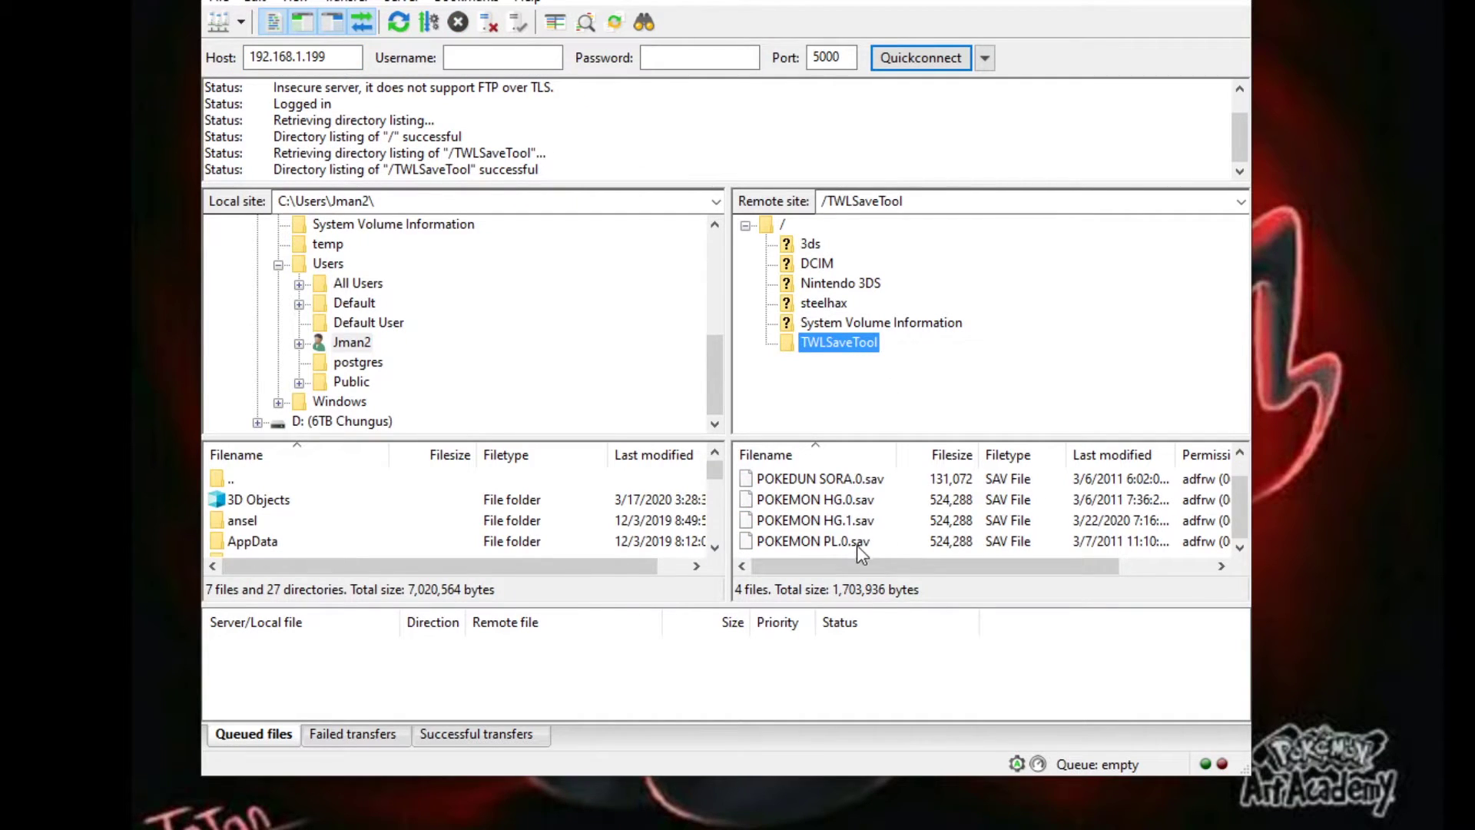
pyautogui.click(848, 543)
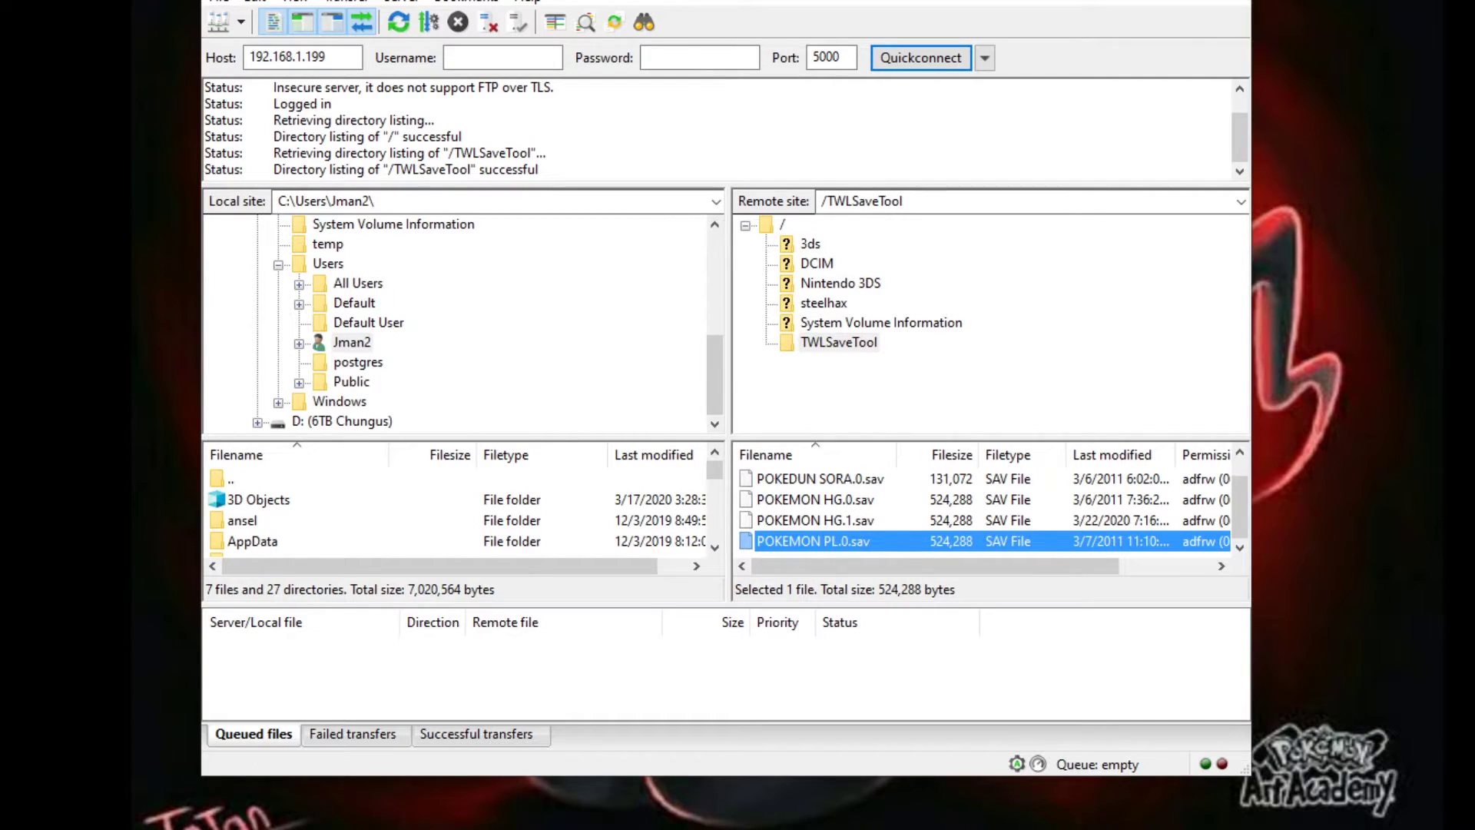
# Switch to the DeSmuME folder in File Explorer and look inside its Roms folder.
pyautogui.hotkey('alt', 'Tab')
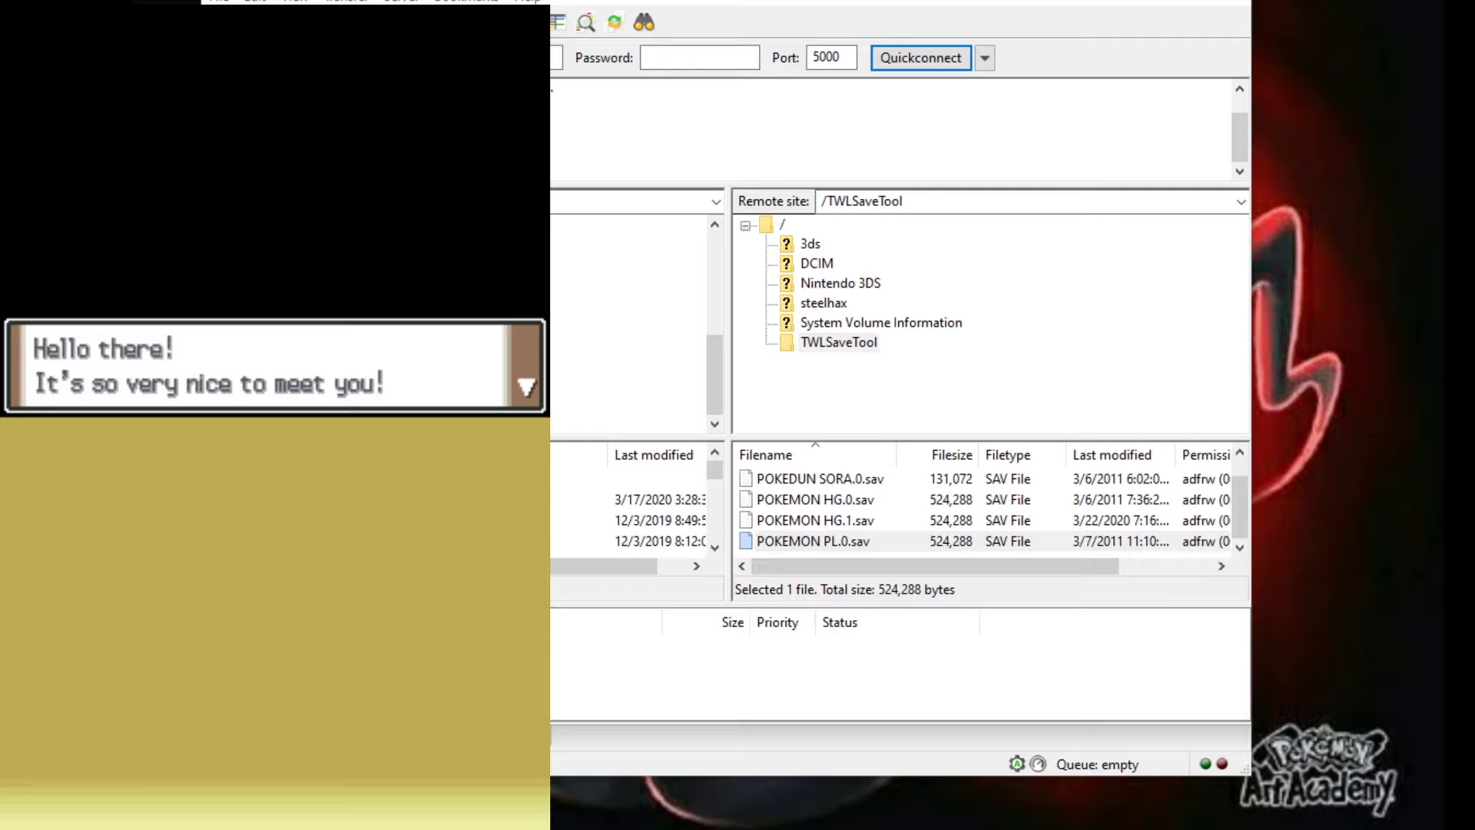
pyautogui.moveTo(1123, 400); pyautogui.dragTo(815, 119)
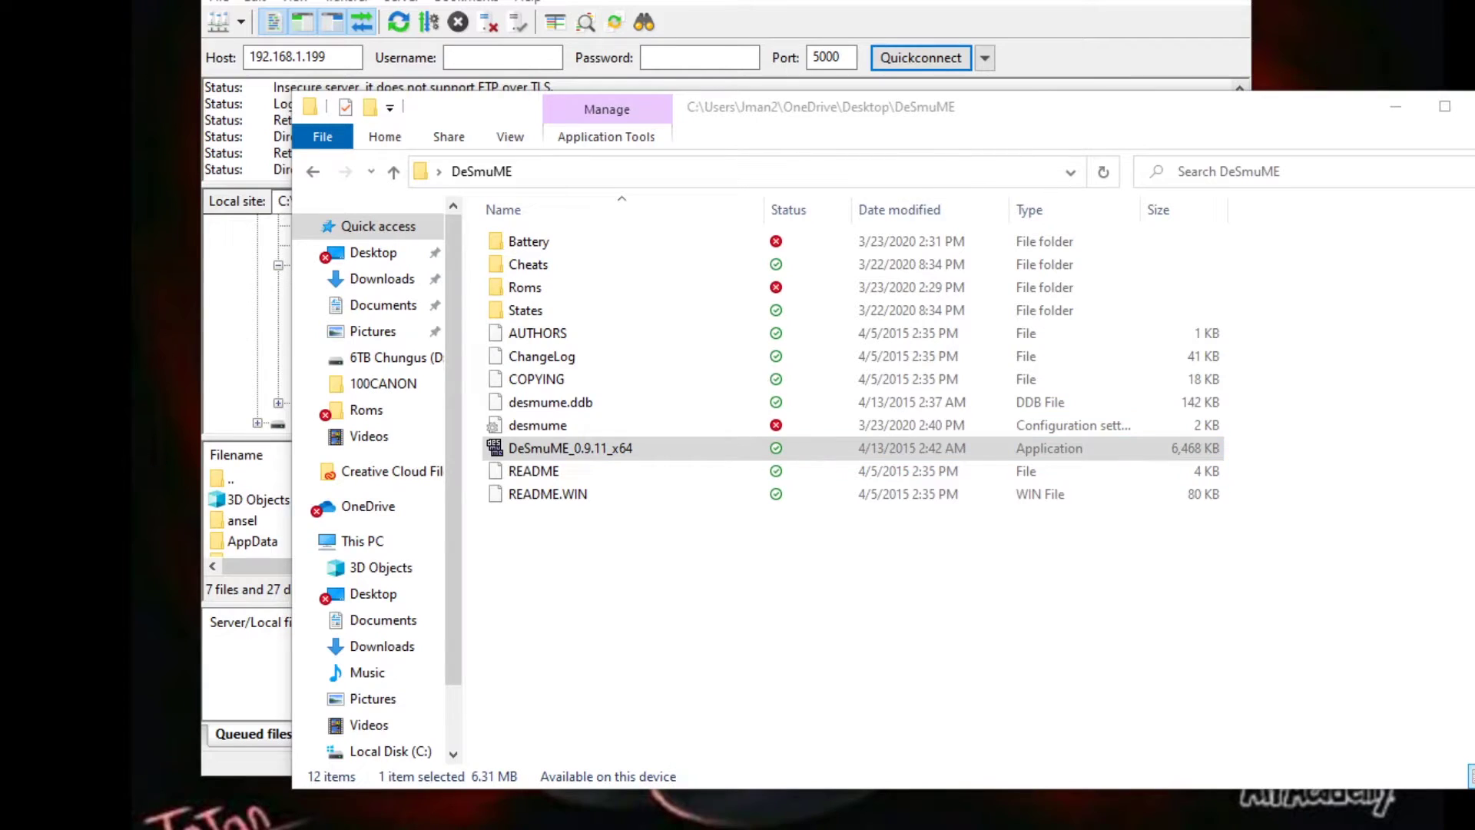
pyautogui.moveTo(944, 109); pyautogui.dragTo(760, 45)
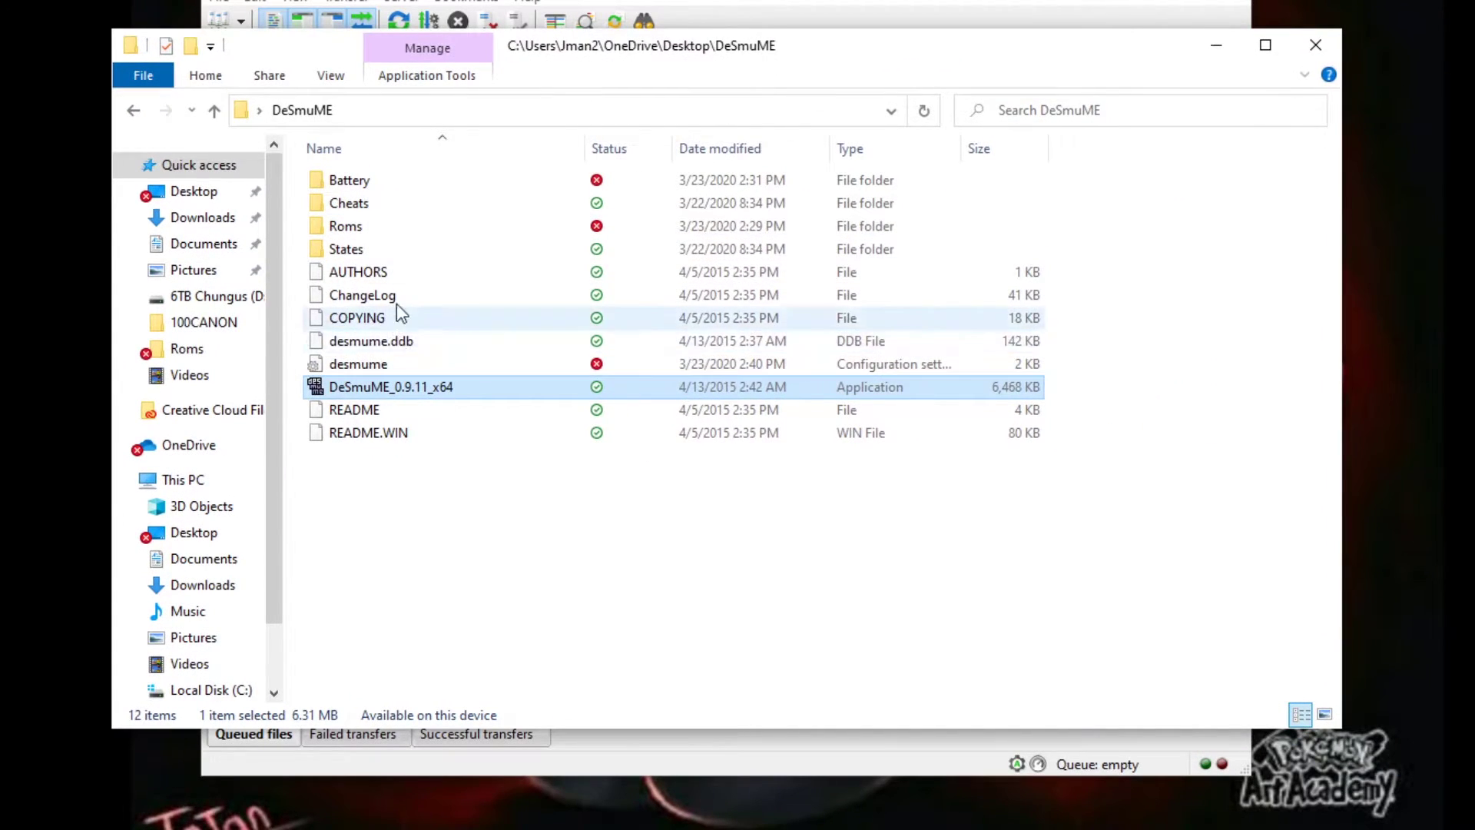
pyautogui.doubleClick(361, 227)
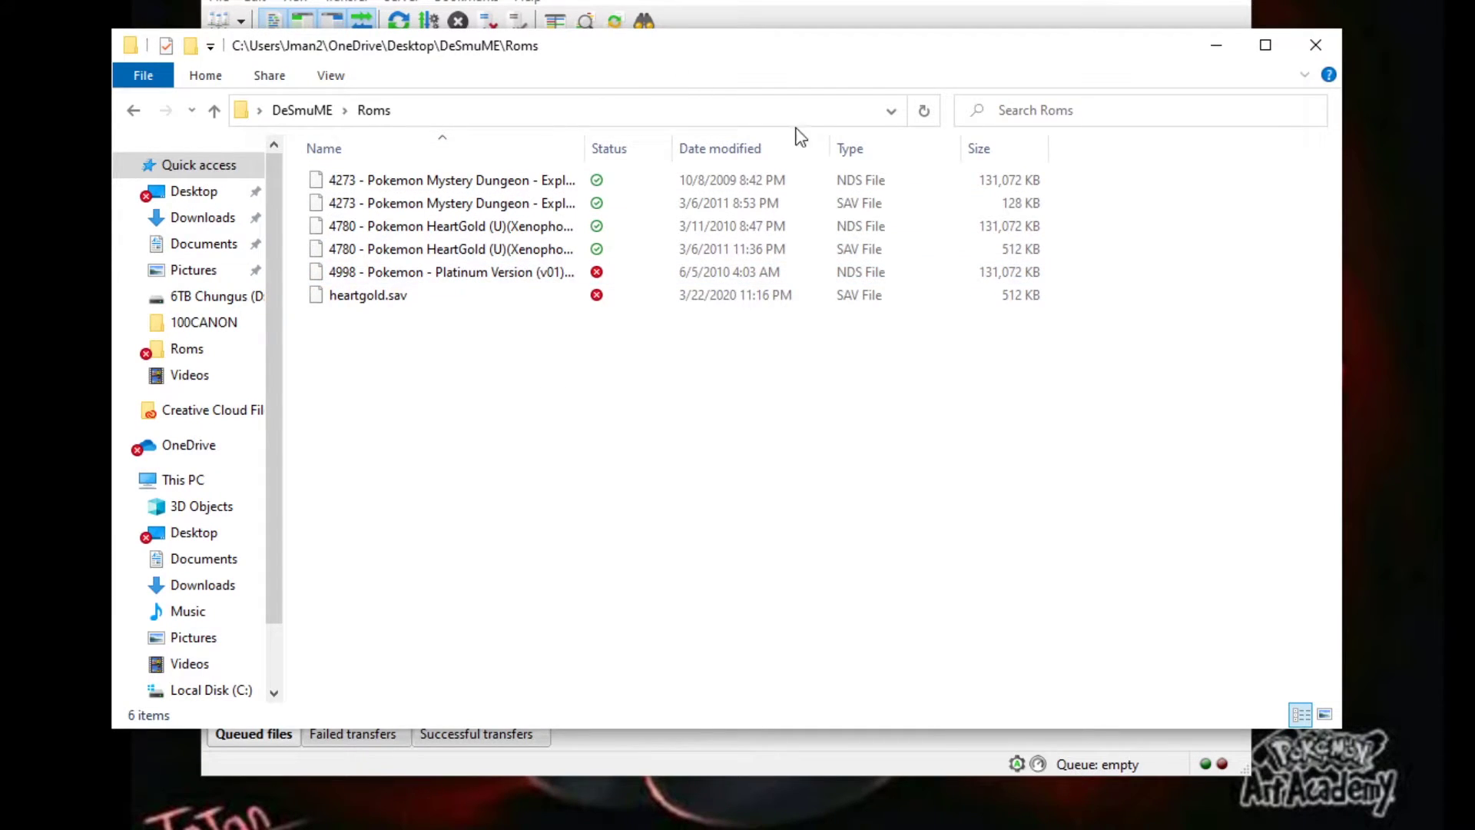
# Return to FileZilla and download POKEMON PL.0.sav from the TWLSaveTool folder to the D: drive.
pyautogui.click(809, 23)
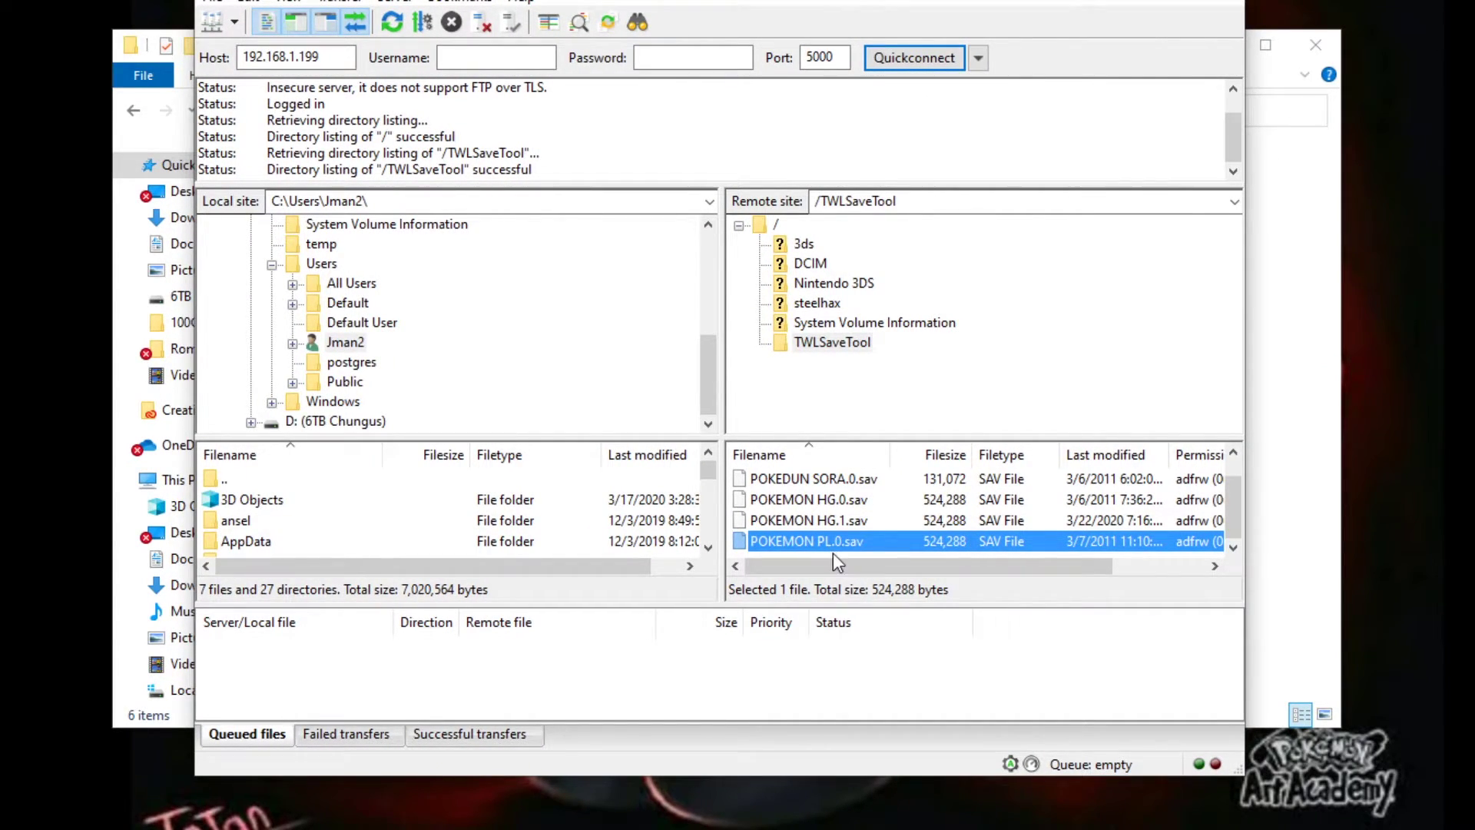
pyautogui.rightClick(906, 544)
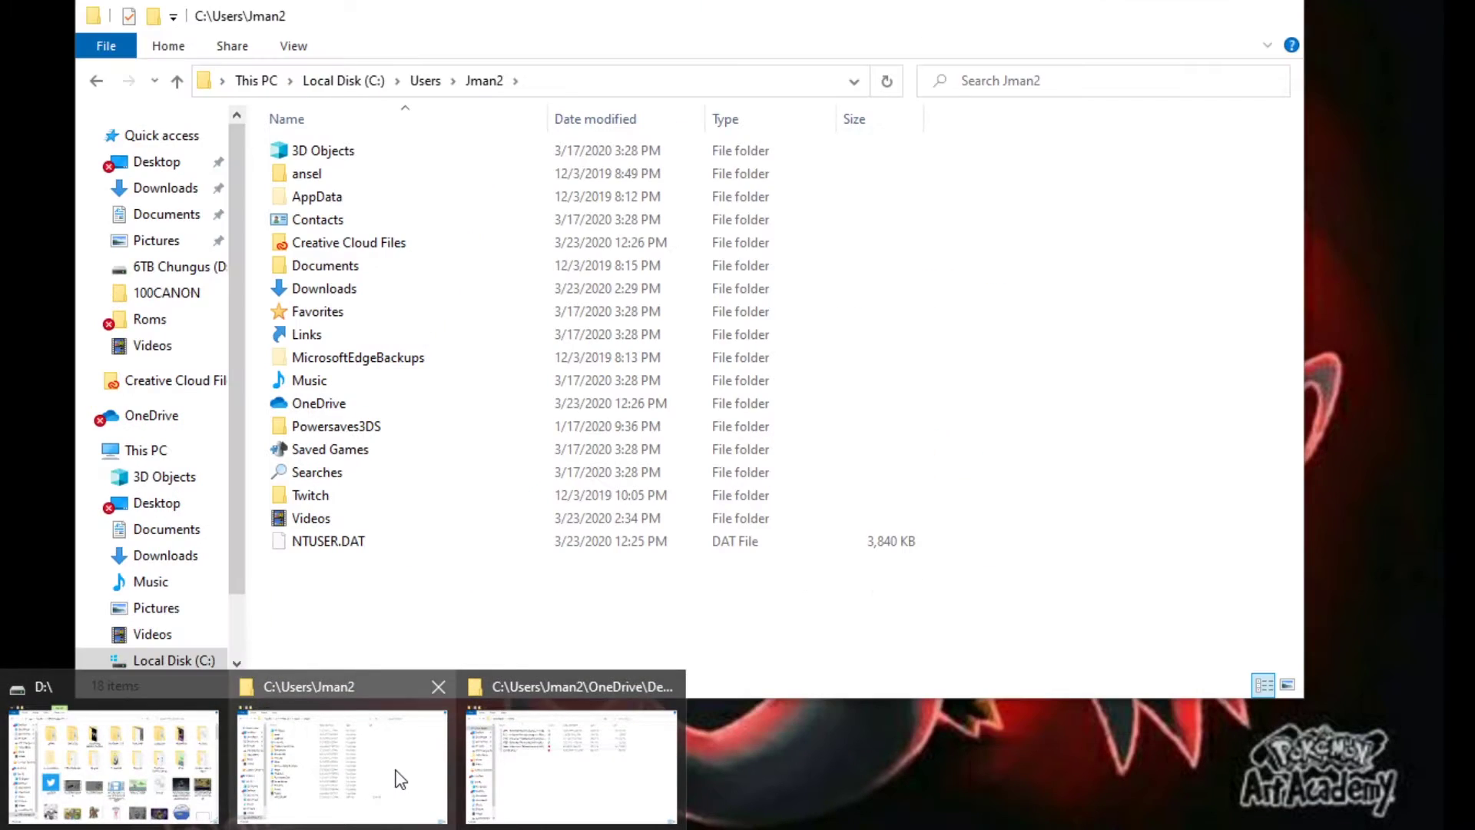
# Find the downloaded POKEMON PL.0.sav on the 6TB Chungus (D:) drive in File Explorer, copy it and close the window.
pyautogui.click(395, 781)
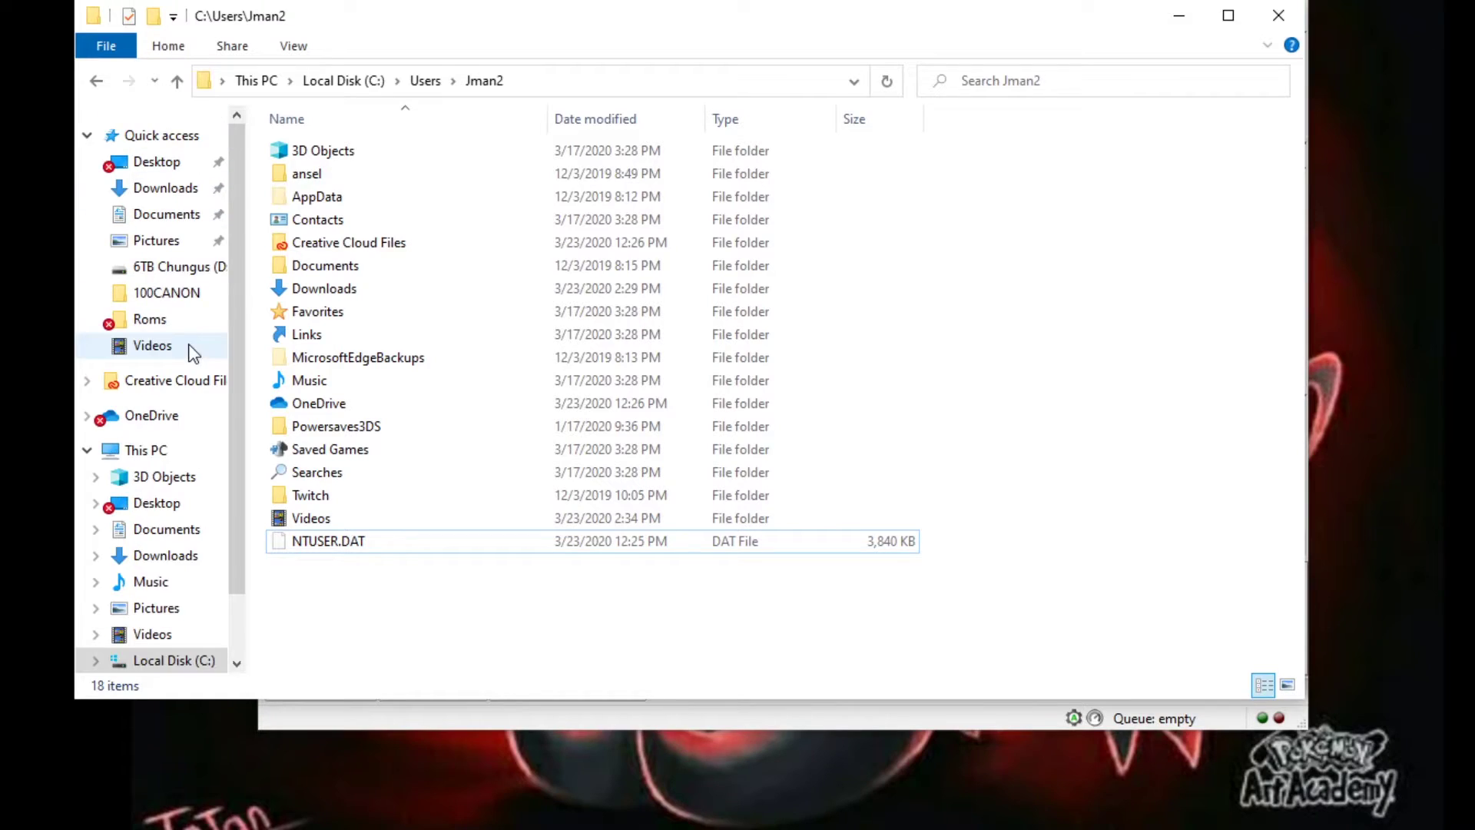
pyautogui.click(168, 267)
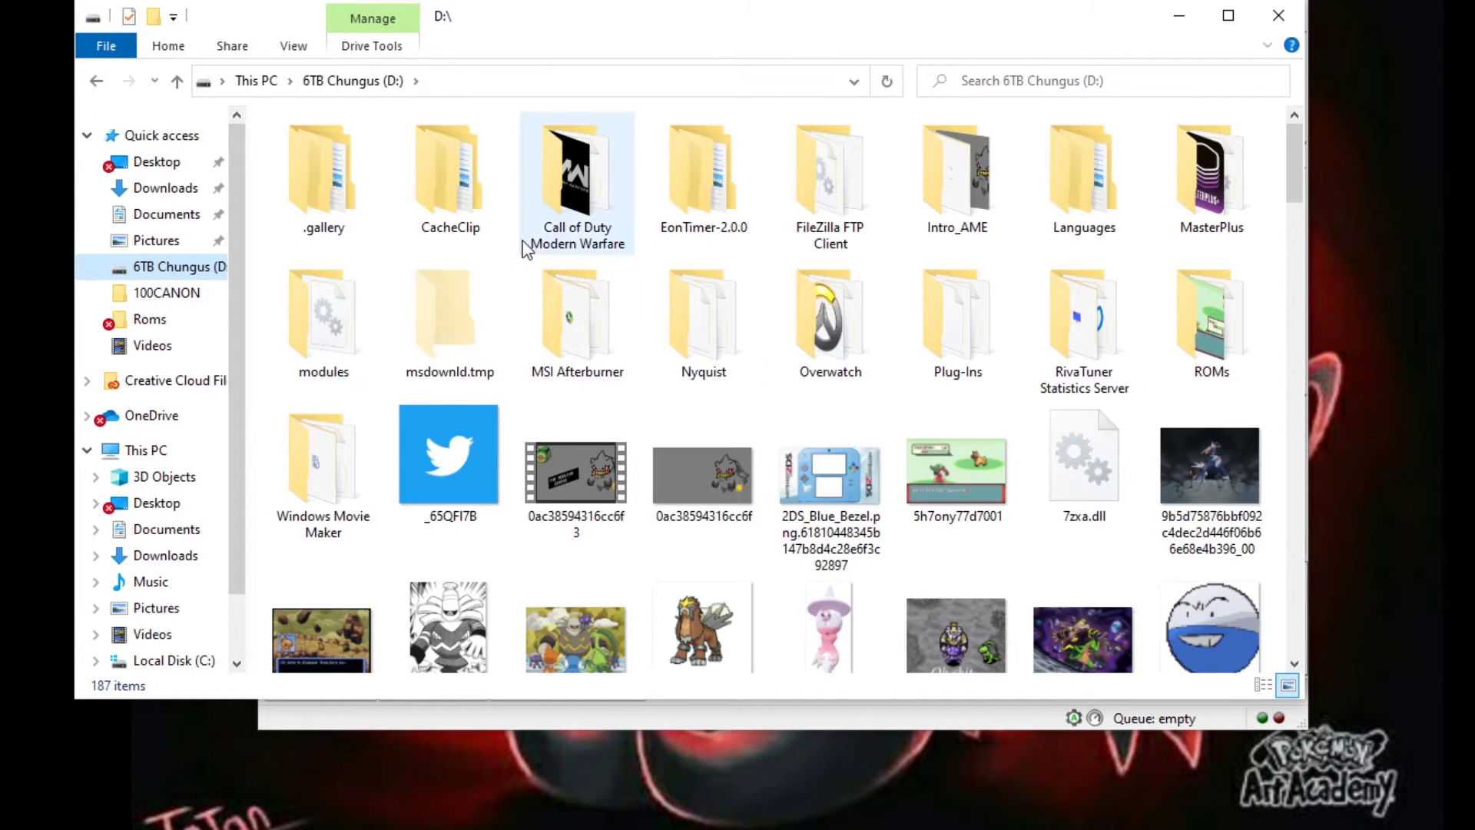
pyautogui.scroll(-5, 584, 307)
pyautogui.scroll(-12, 678, 348)
pyautogui.scroll(3, 707, 399)
pyautogui.scroll(-2, 739, 387)
pyautogui.scroll(10, 735, 400)
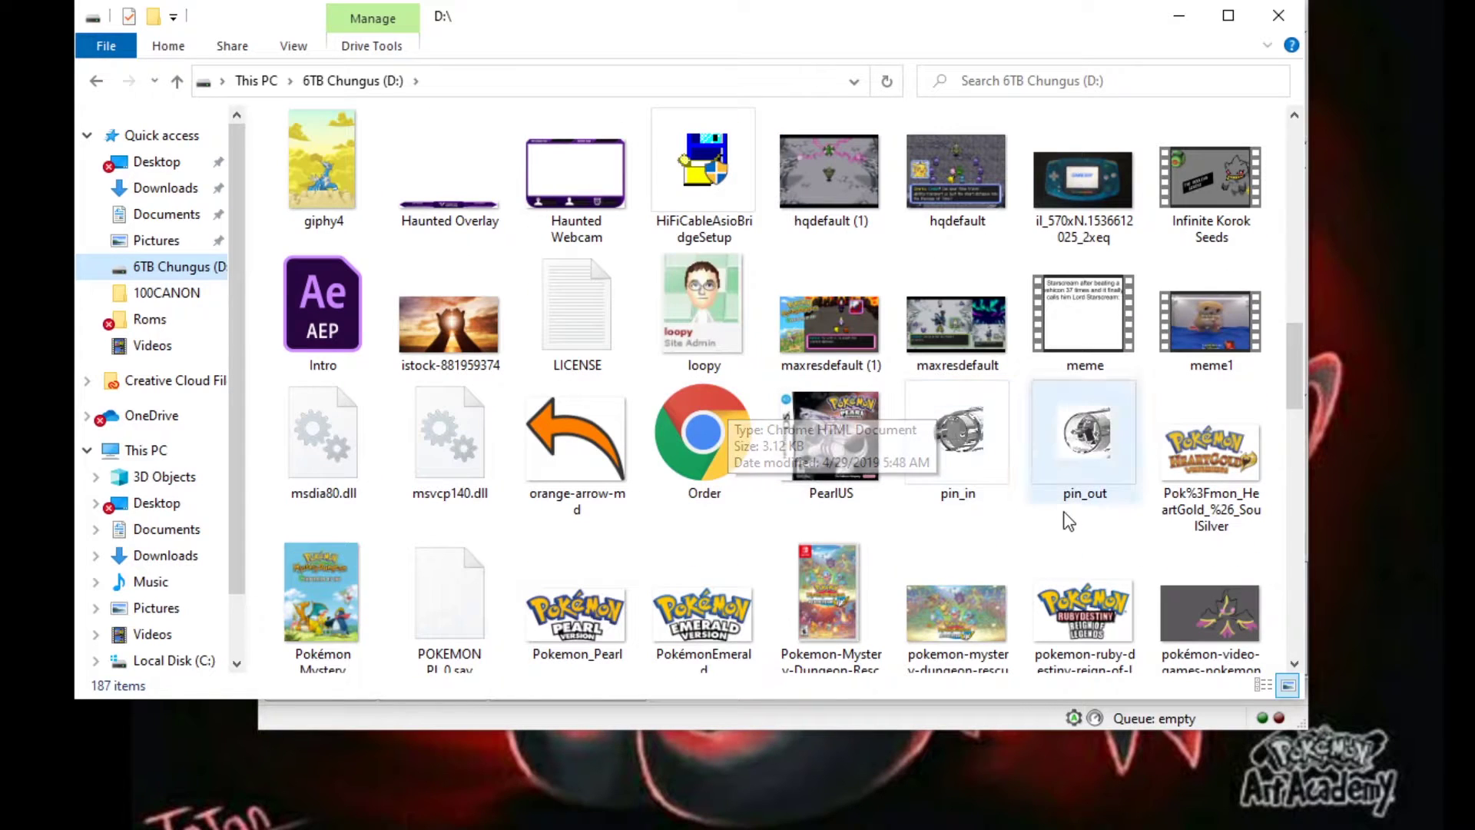
pyautogui.scroll(-5, 1083, 561)
pyautogui.scroll(8, 868, 450)
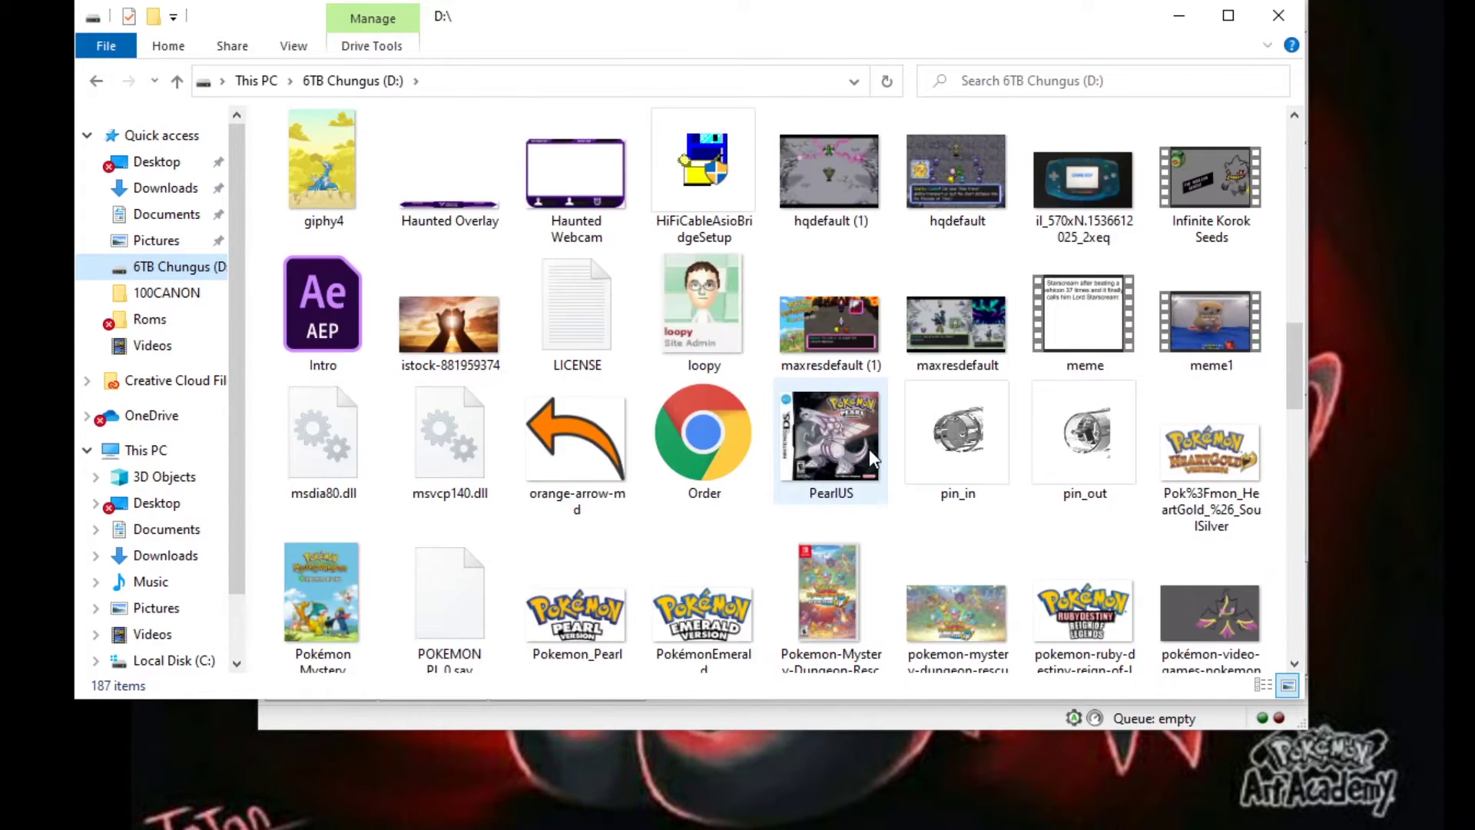
pyautogui.scroll(-2, 951, 500)
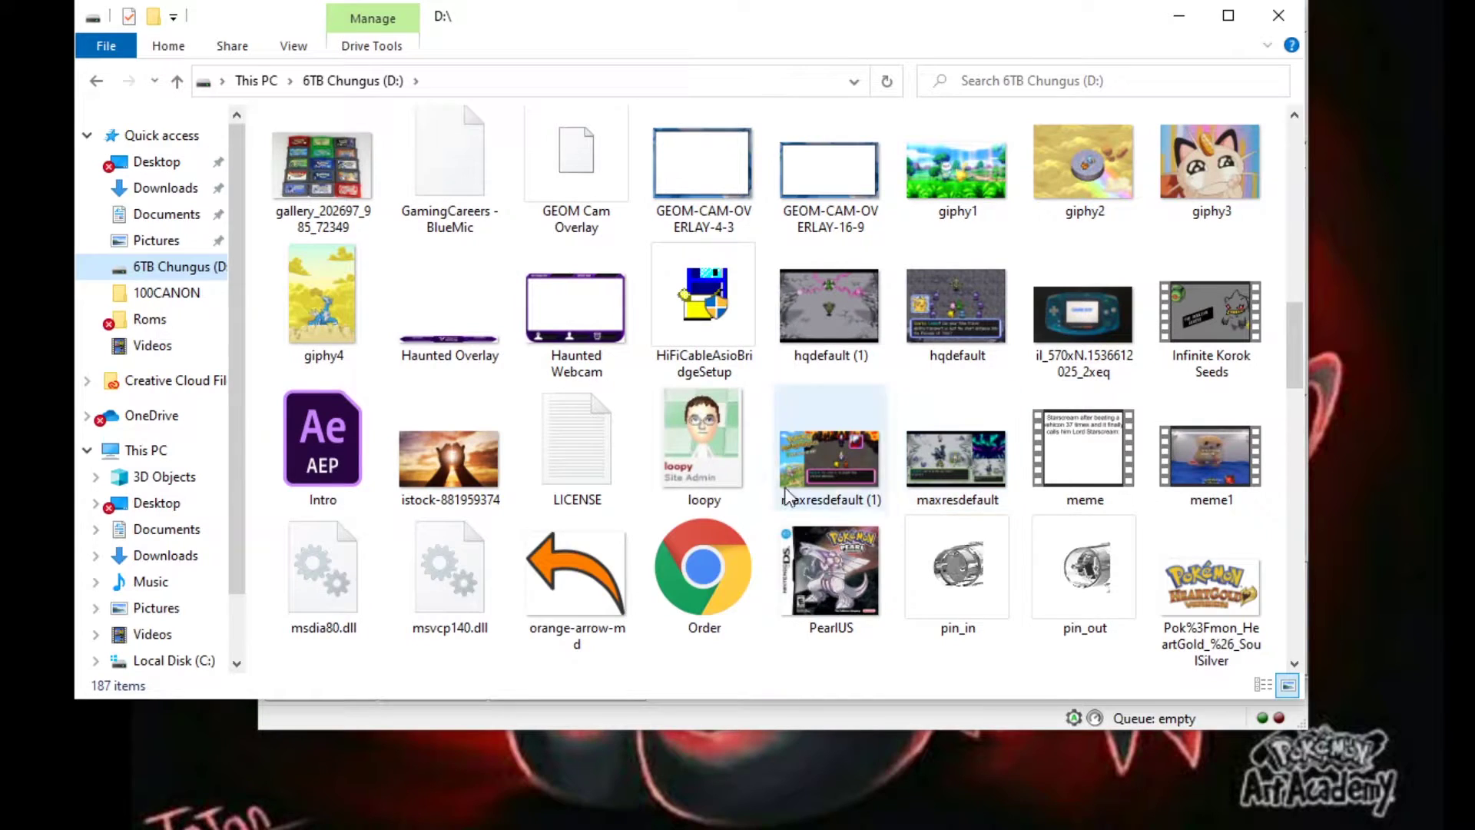
pyautogui.scroll(-4, 707, 580)
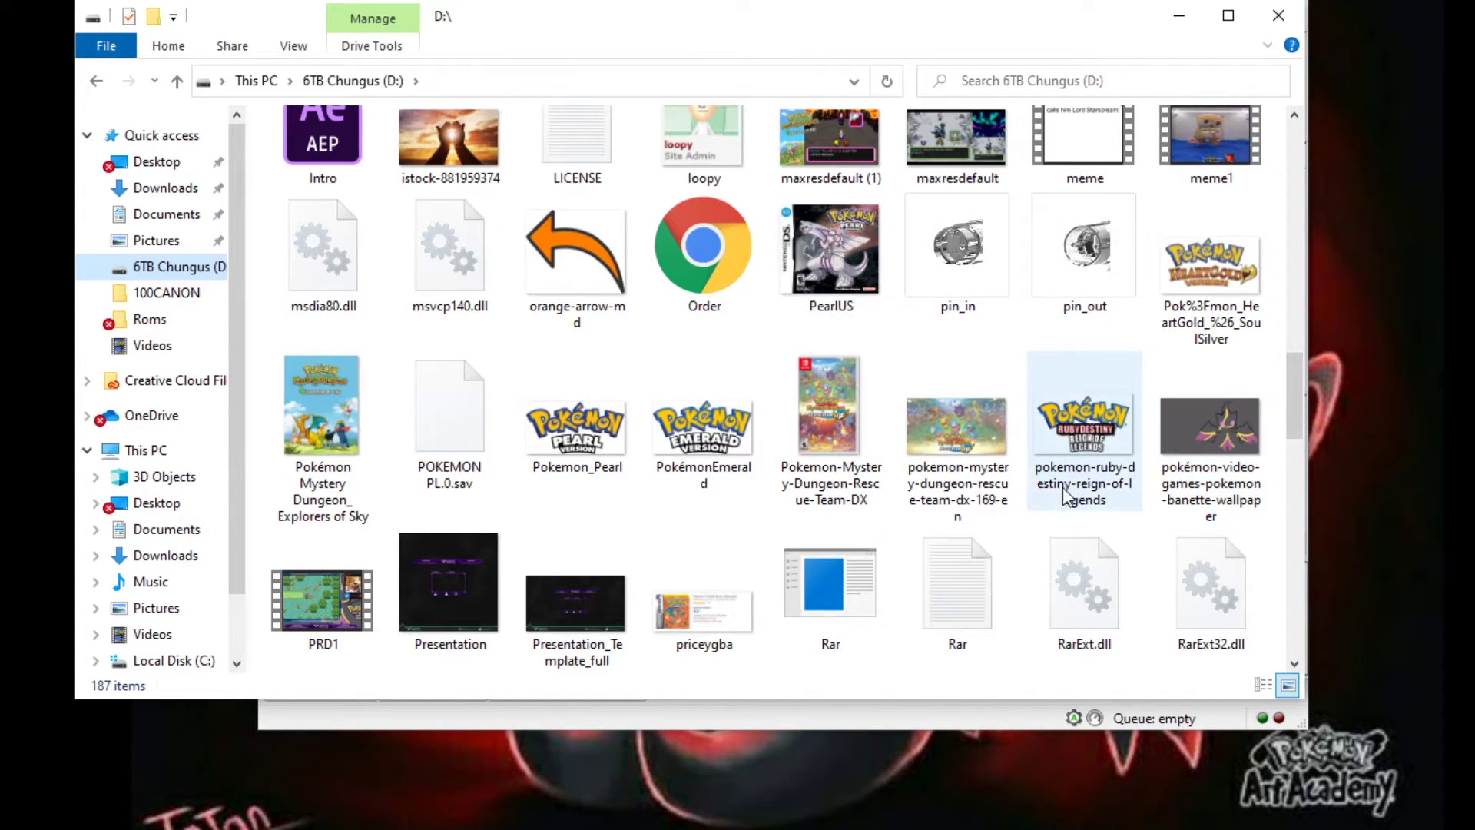
pyautogui.rightClick(441, 445)
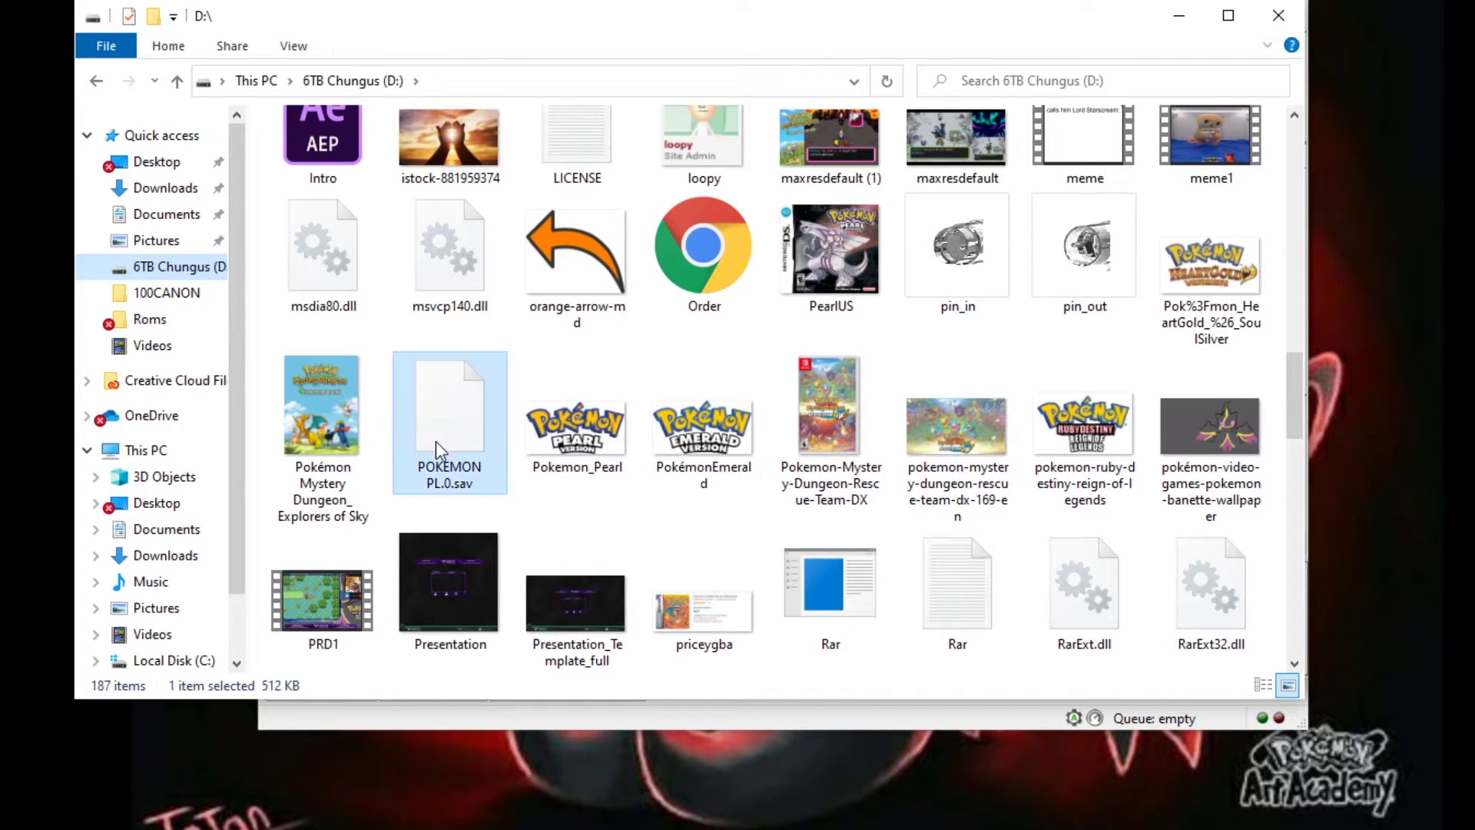
pyautogui.click(550, 315)
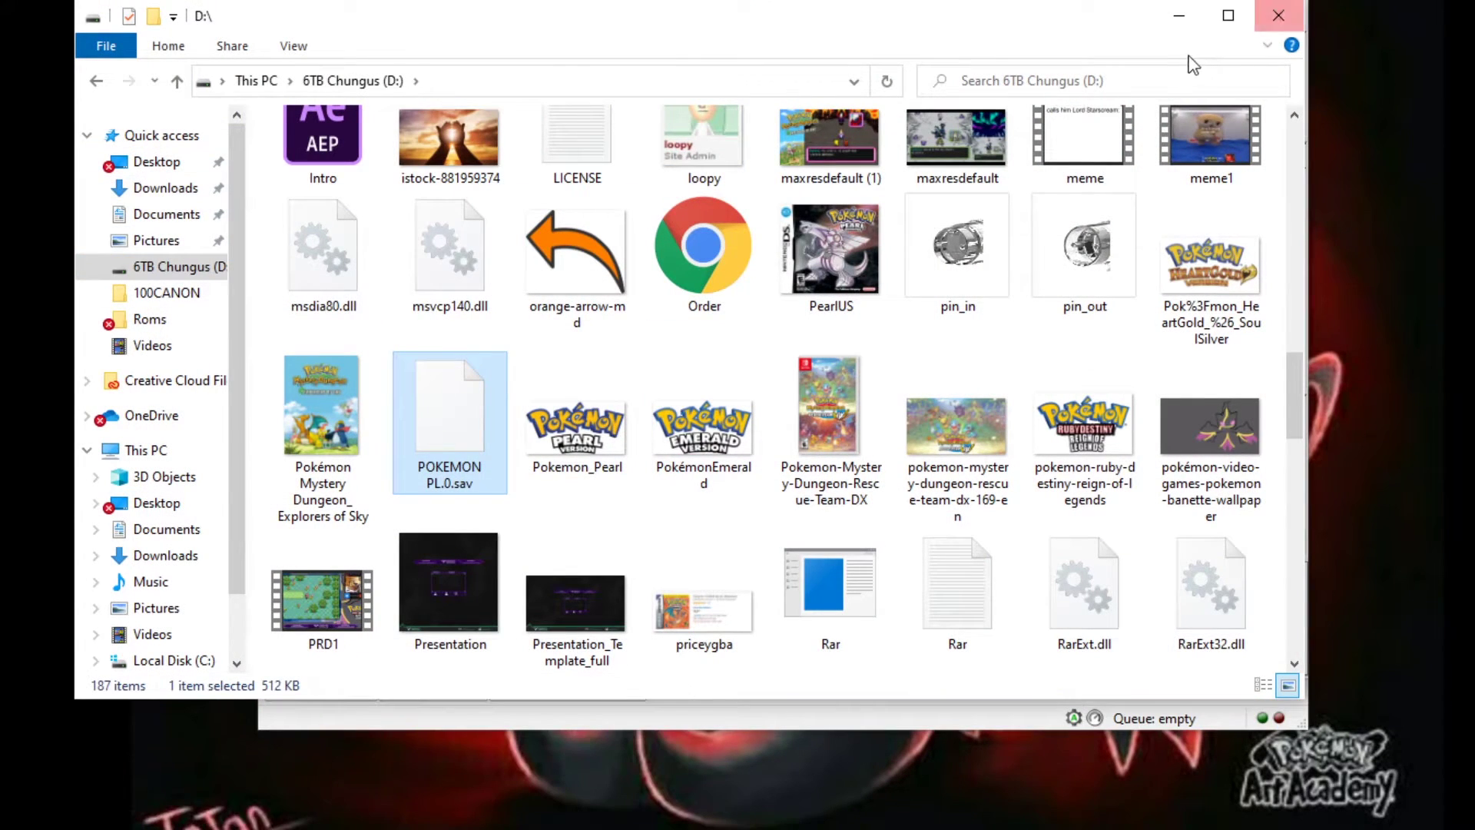
pyautogui.click(1278, 15)
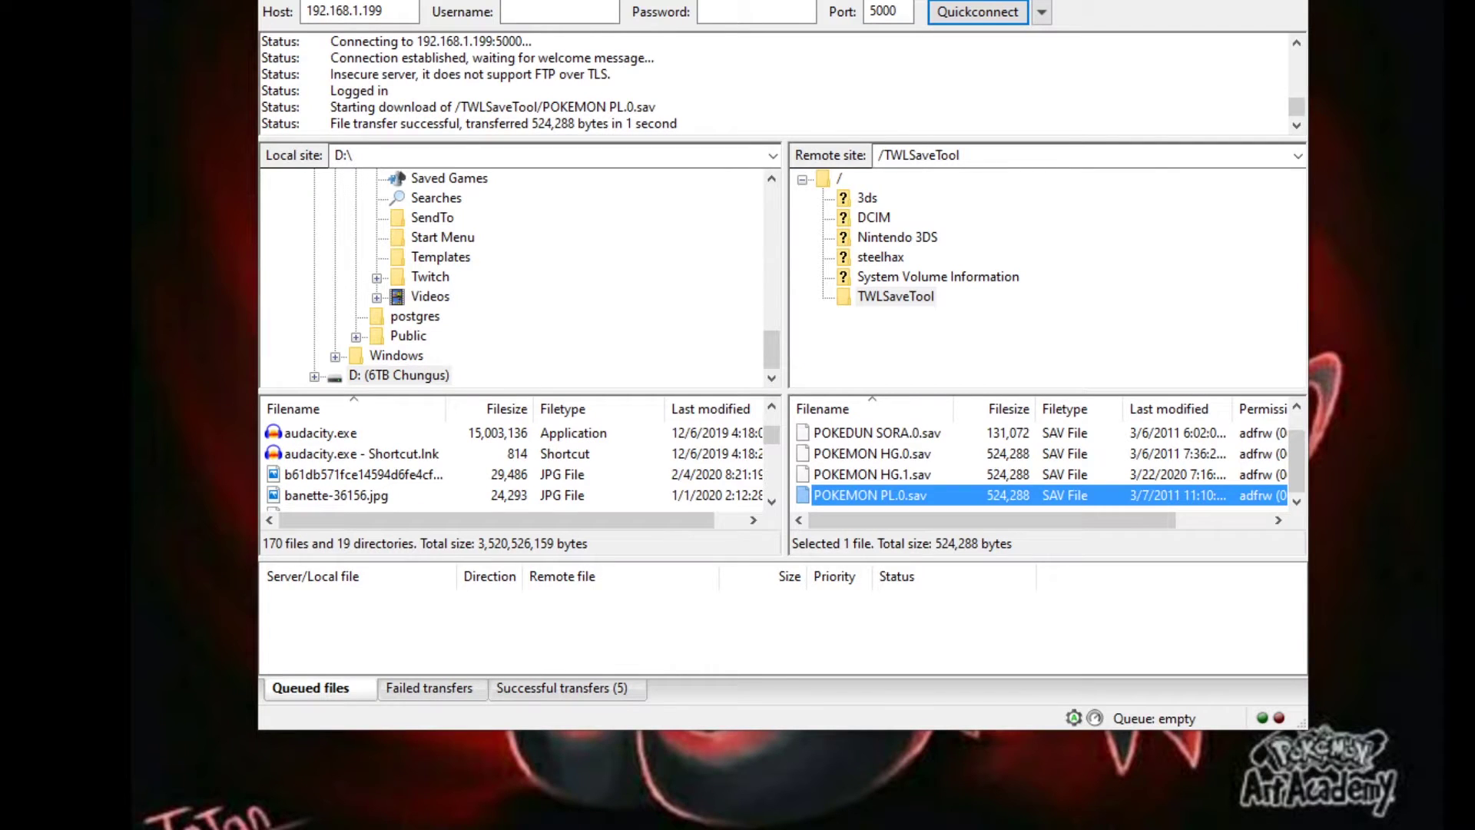
# Paste the copied save file into the Roms folder inside the DeSmuME folder.
pyautogui.hotkey('alt', 'Tab')
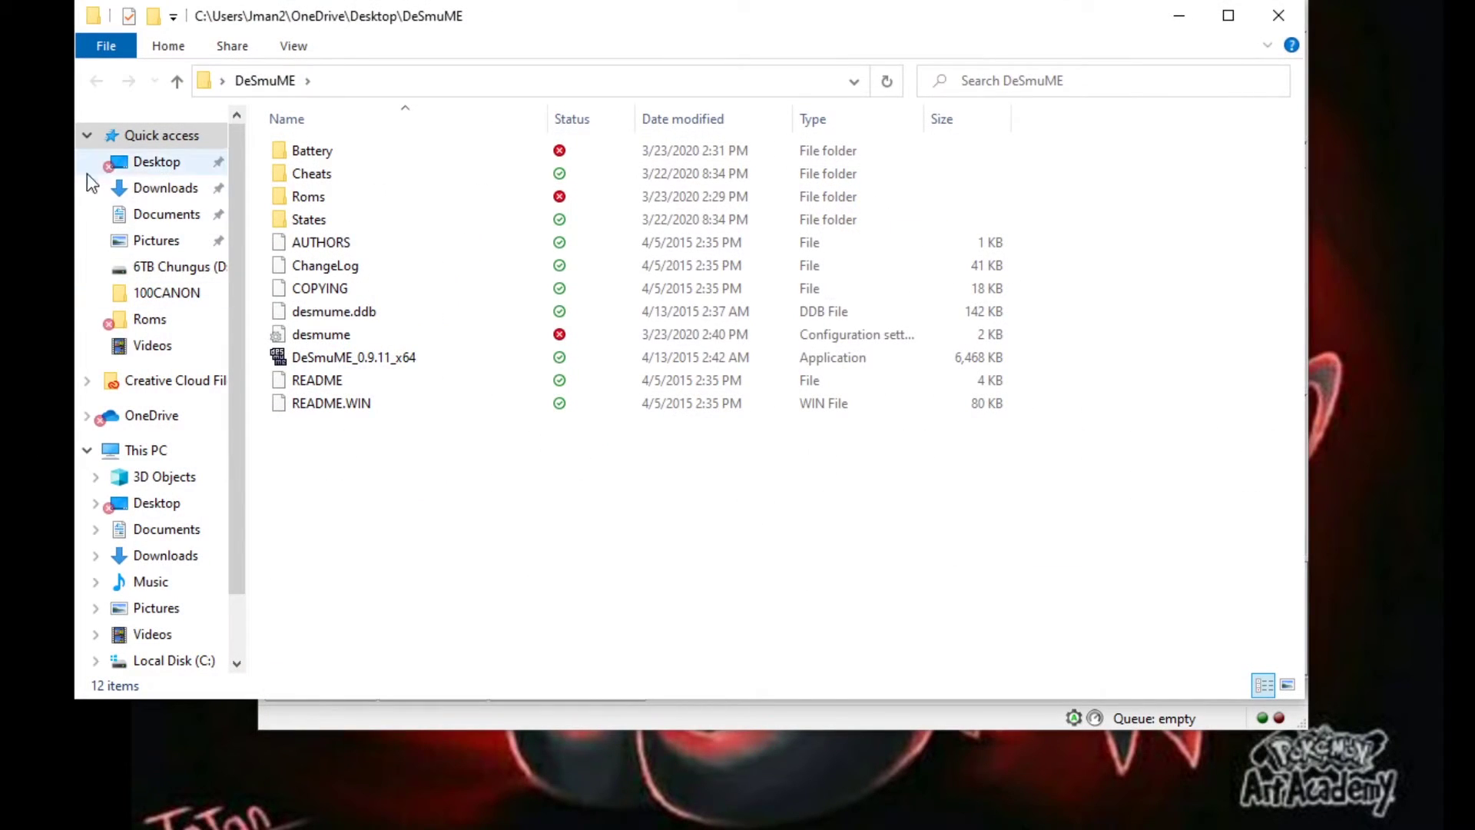
pyautogui.doubleClick(307, 197)
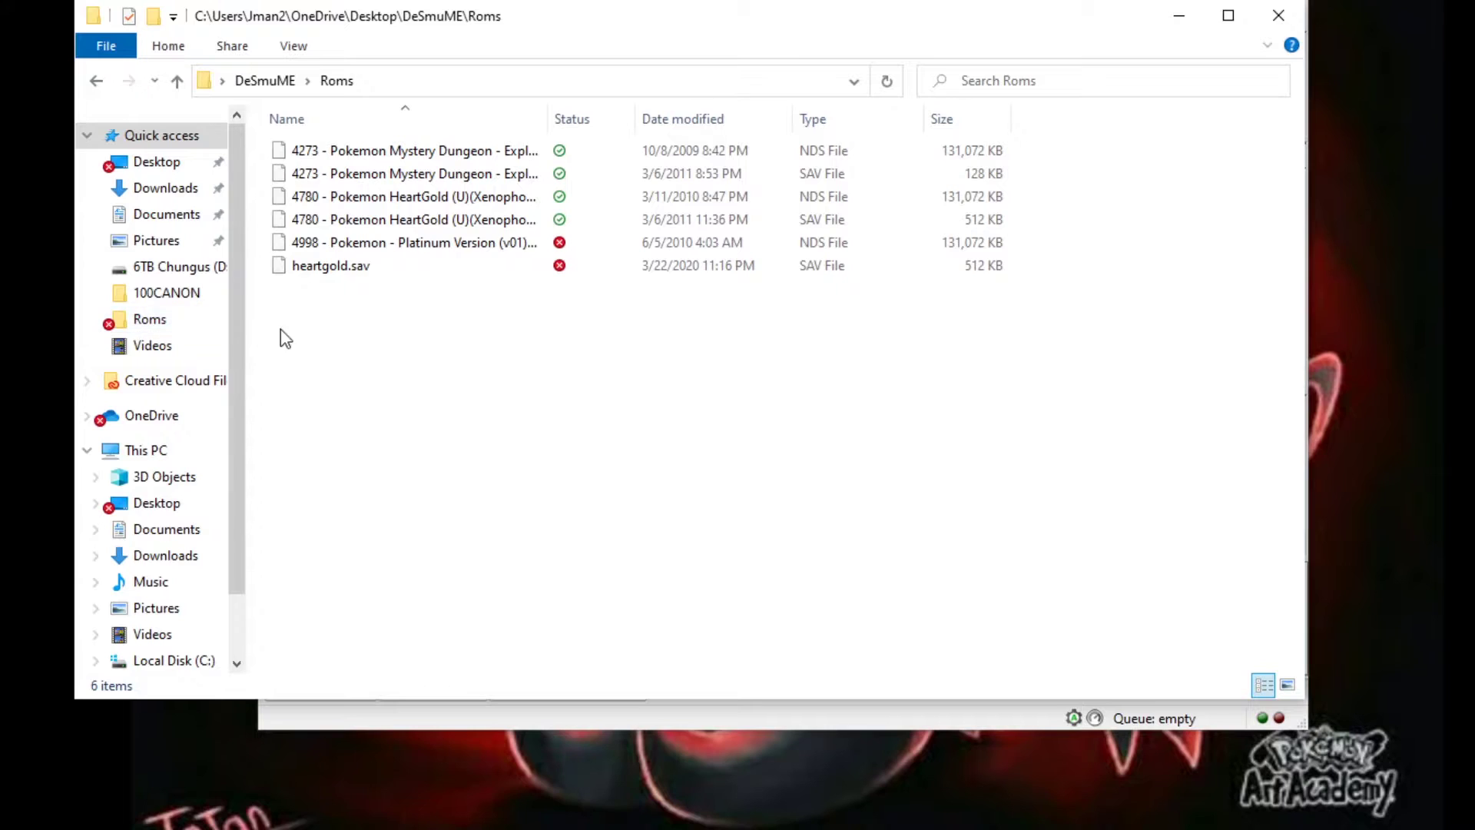
pyautogui.rightClick(354, 336)
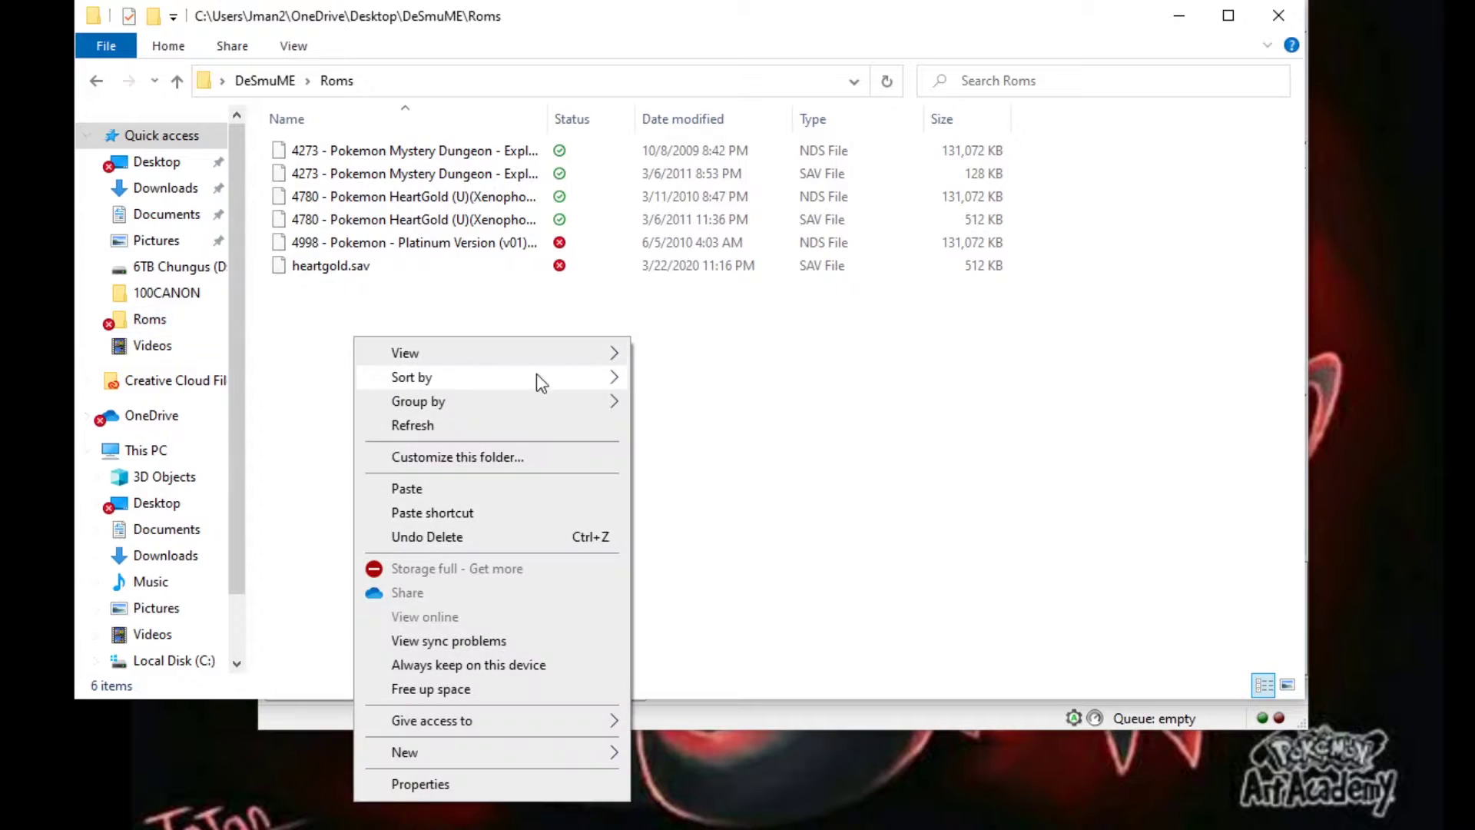
pyautogui.click(425, 490)
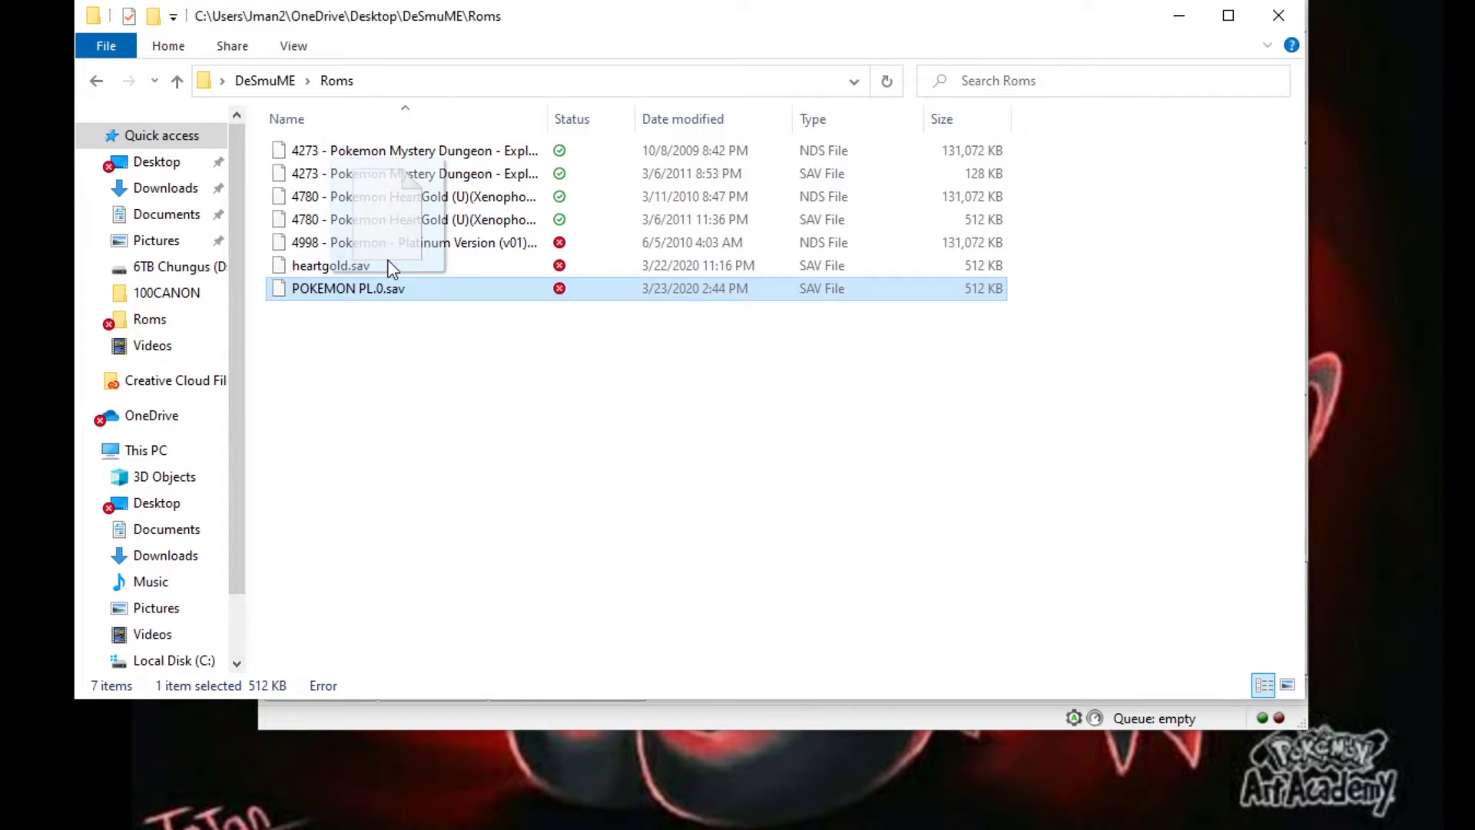
# Copy the file name of the Pokemon Platinum NDS ROM without its extension.
pyautogui.rightClick(440, 250)
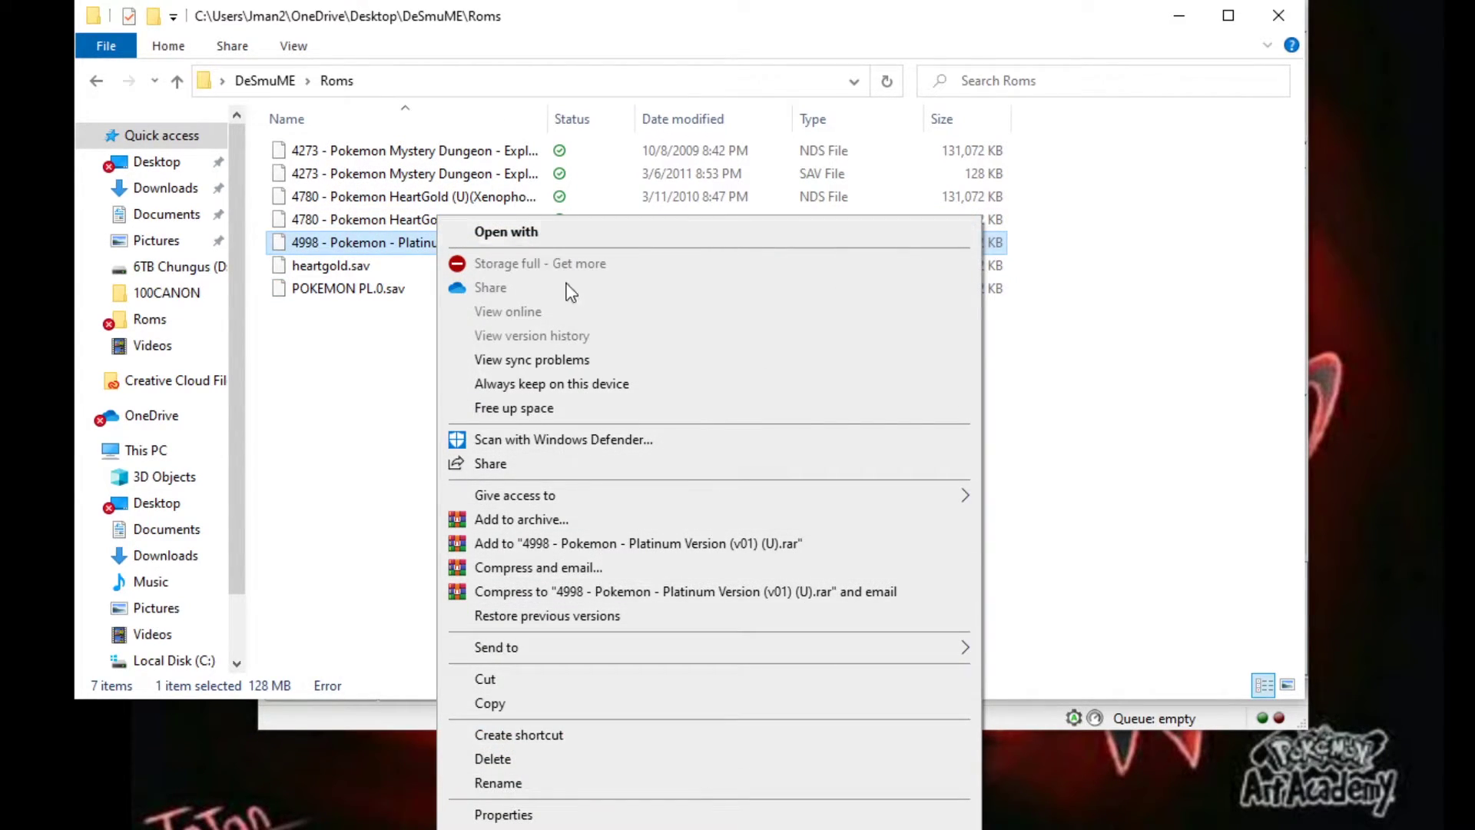
pyautogui.click(498, 783)
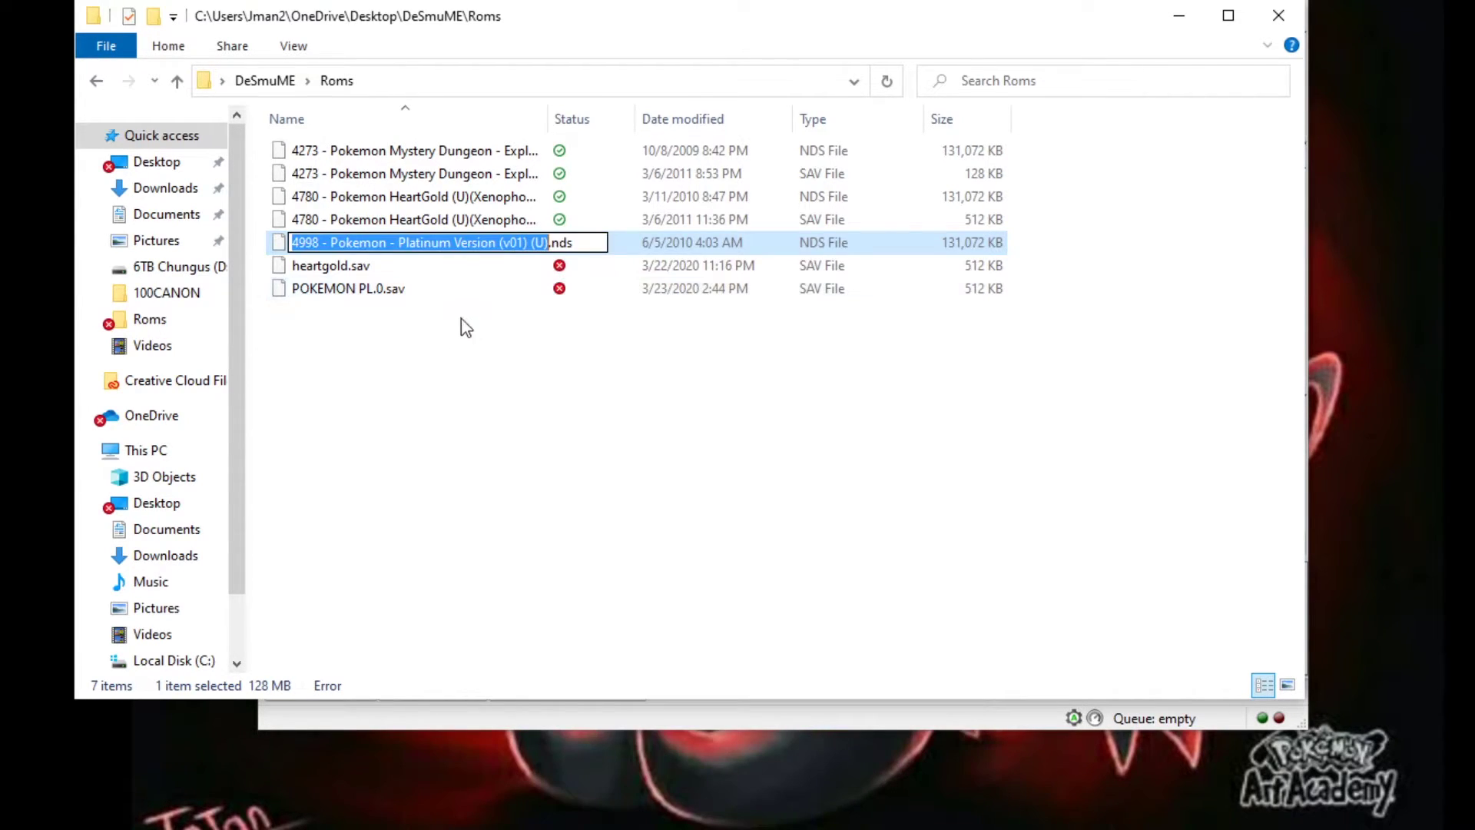
pyautogui.rightClick(490, 245)
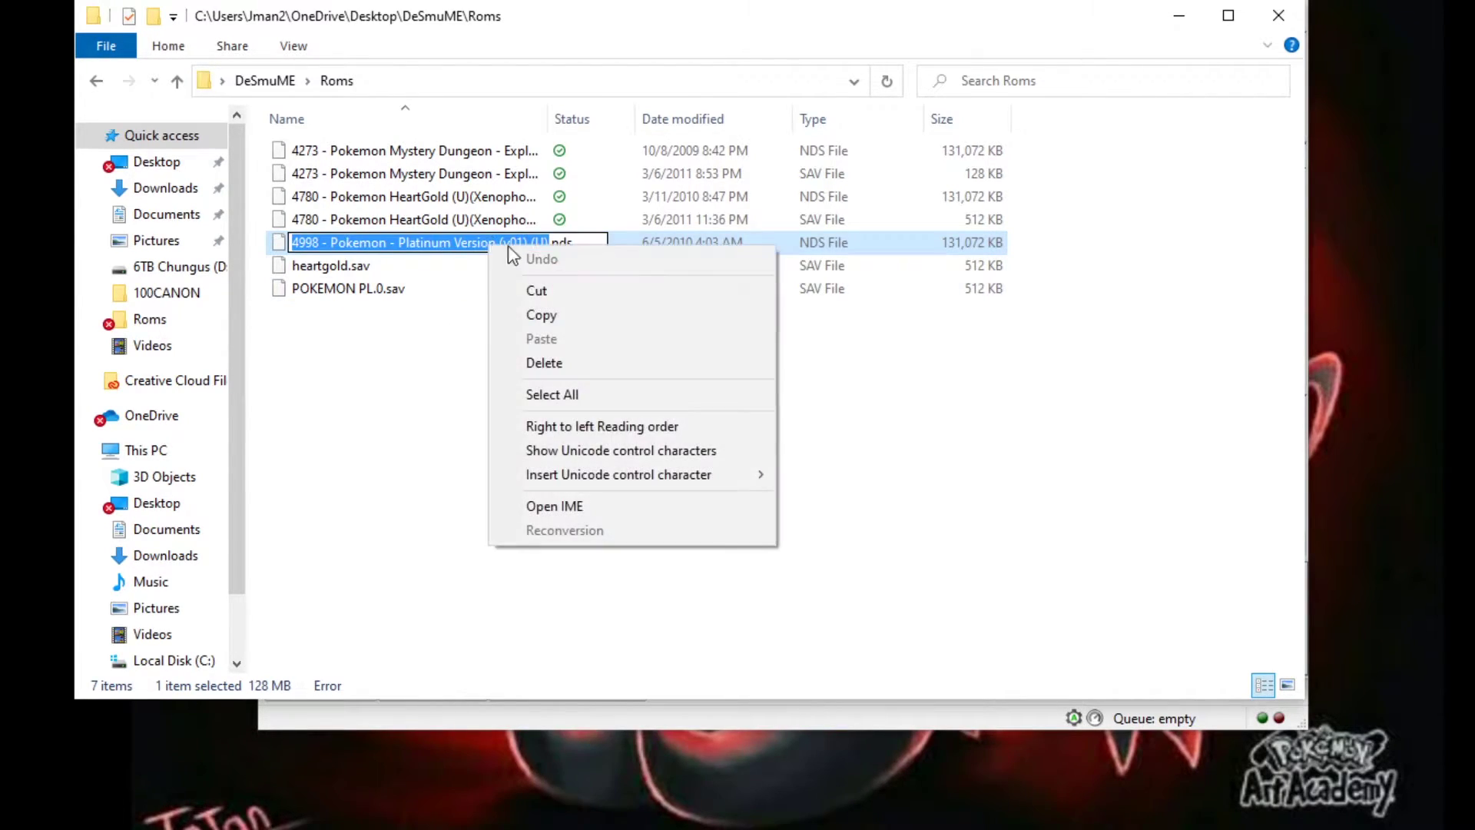
pyautogui.click(550, 316)
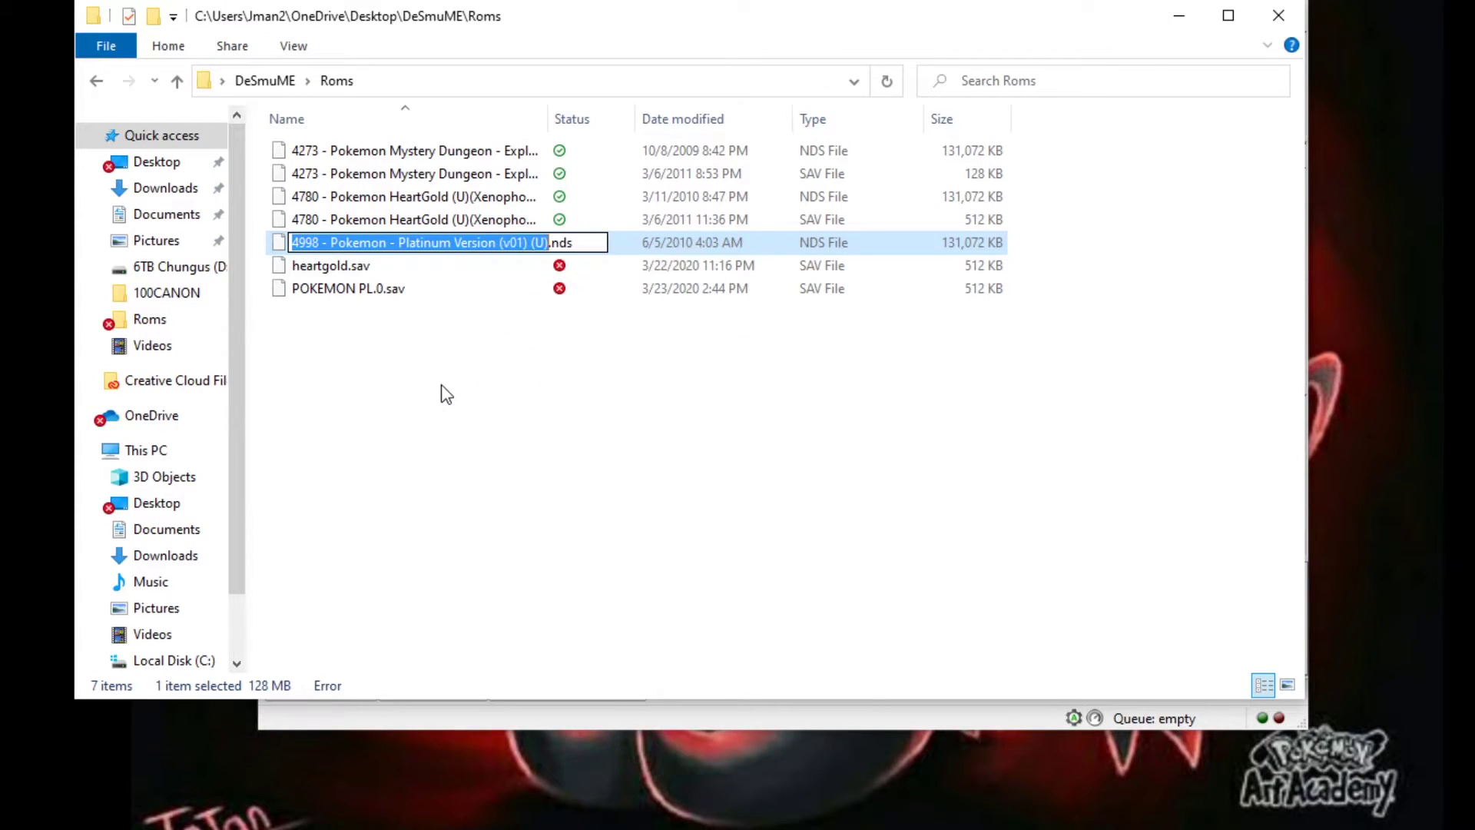
# Rename POKEMON PL.0.sav to "4998 - Pokemon - Platinum Version (v01) (U).sav" using the copied ROM name.
pyautogui.click(409, 294)
pyautogui.rightClick(378, 290)
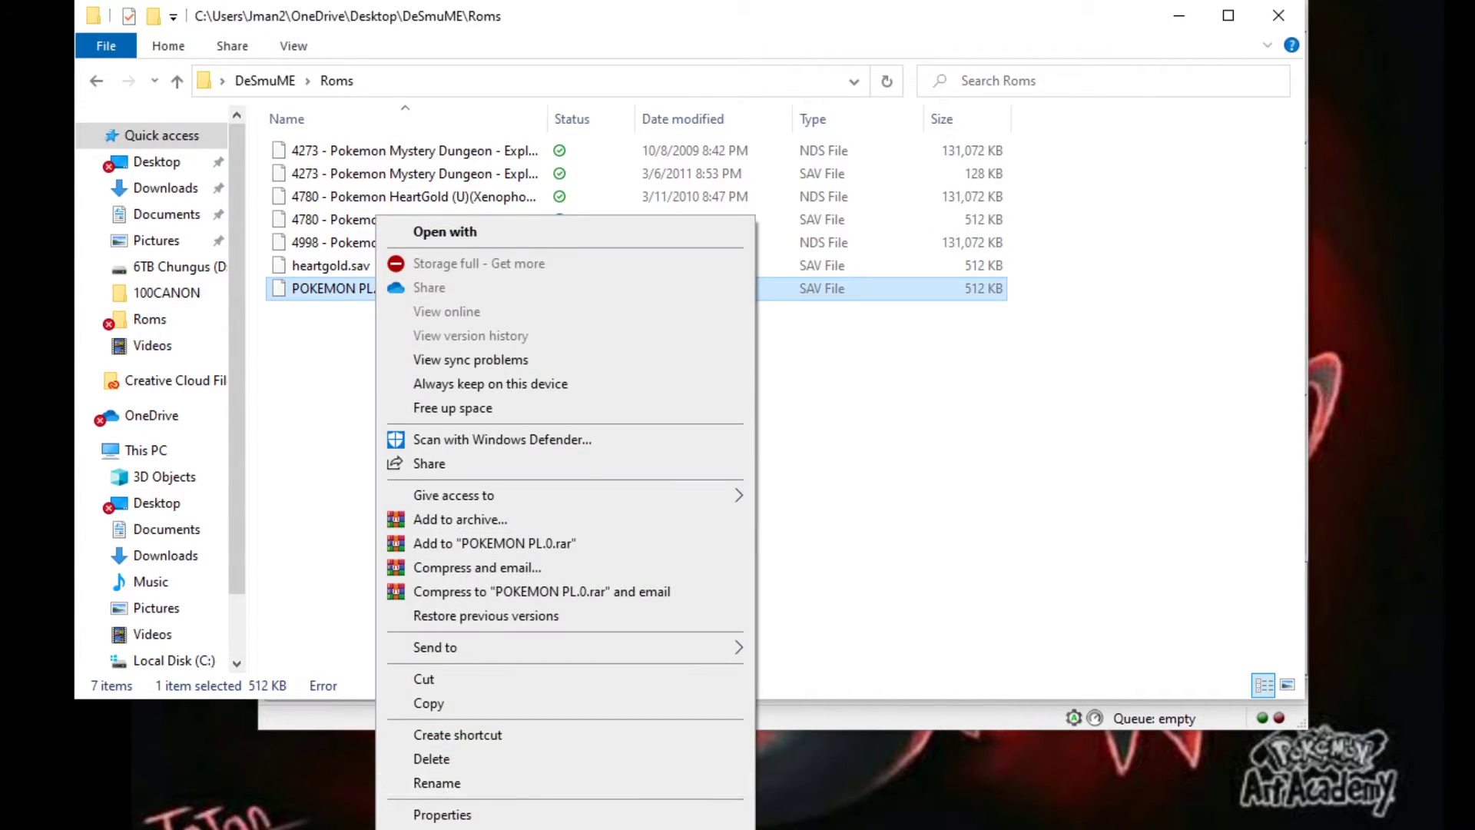
pyautogui.click(424, 783)
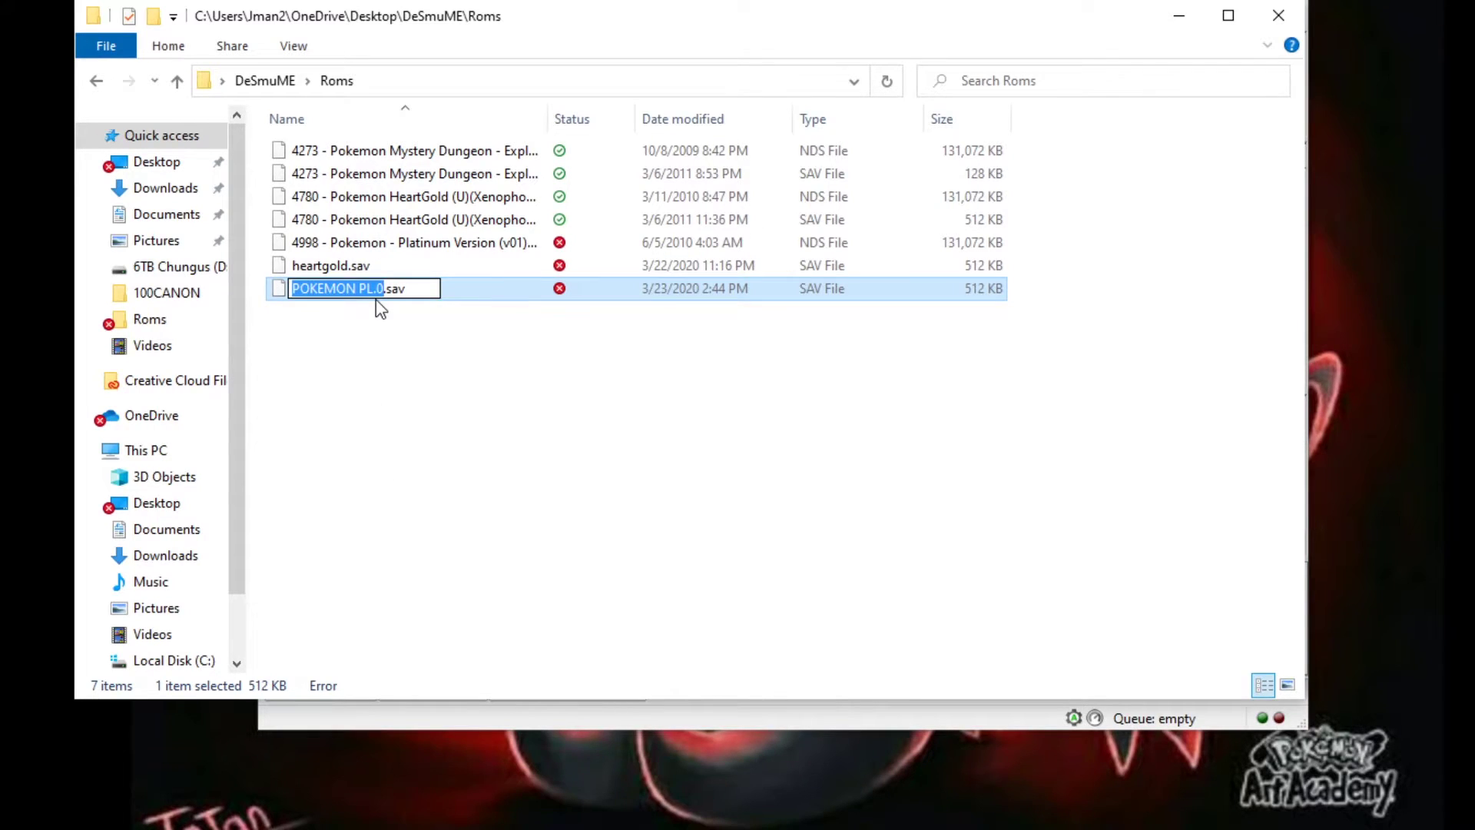
pyautogui.hotkey('ctrl', 'v')
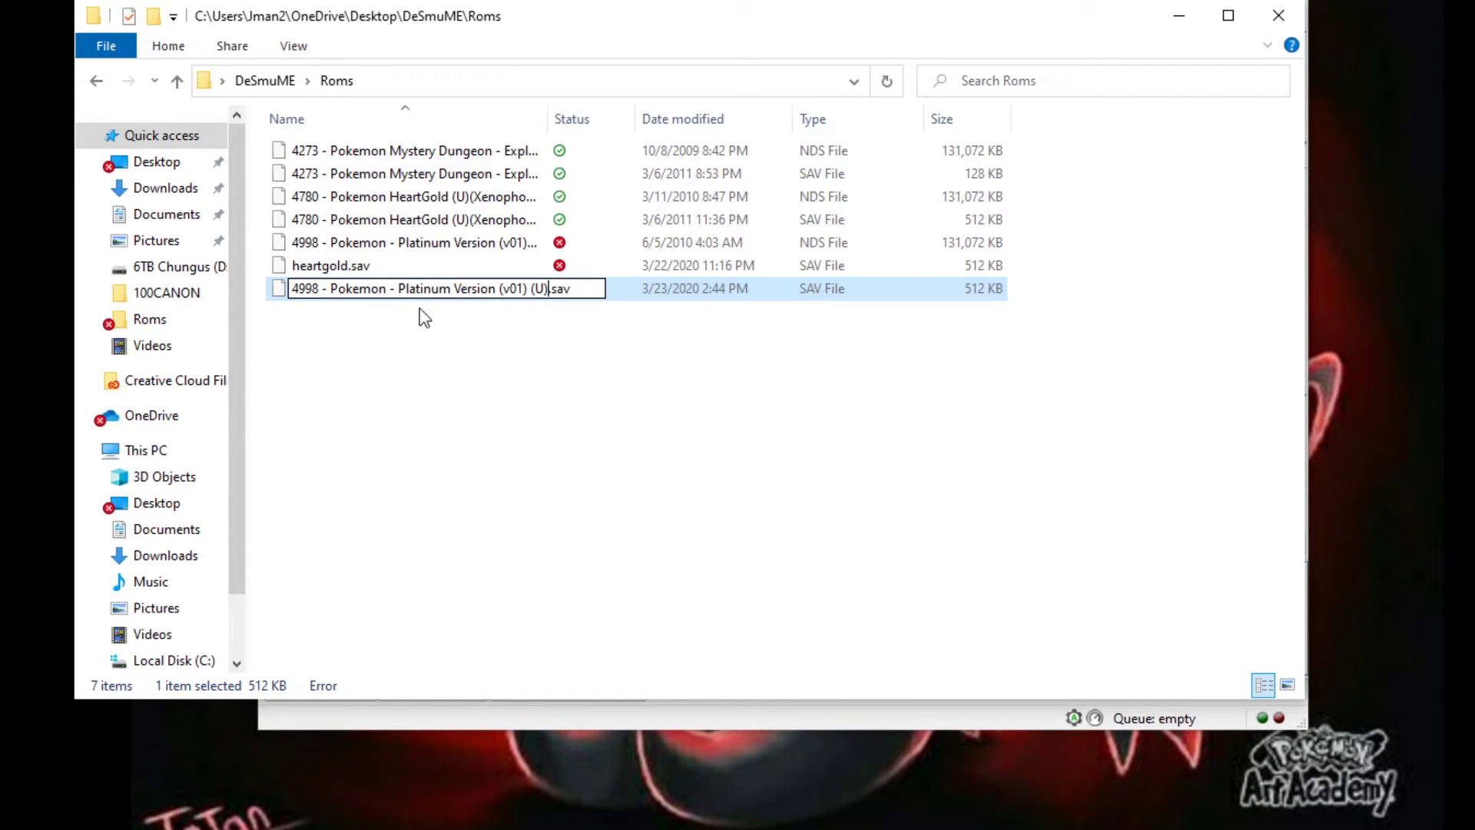
pyautogui.click(575, 377)
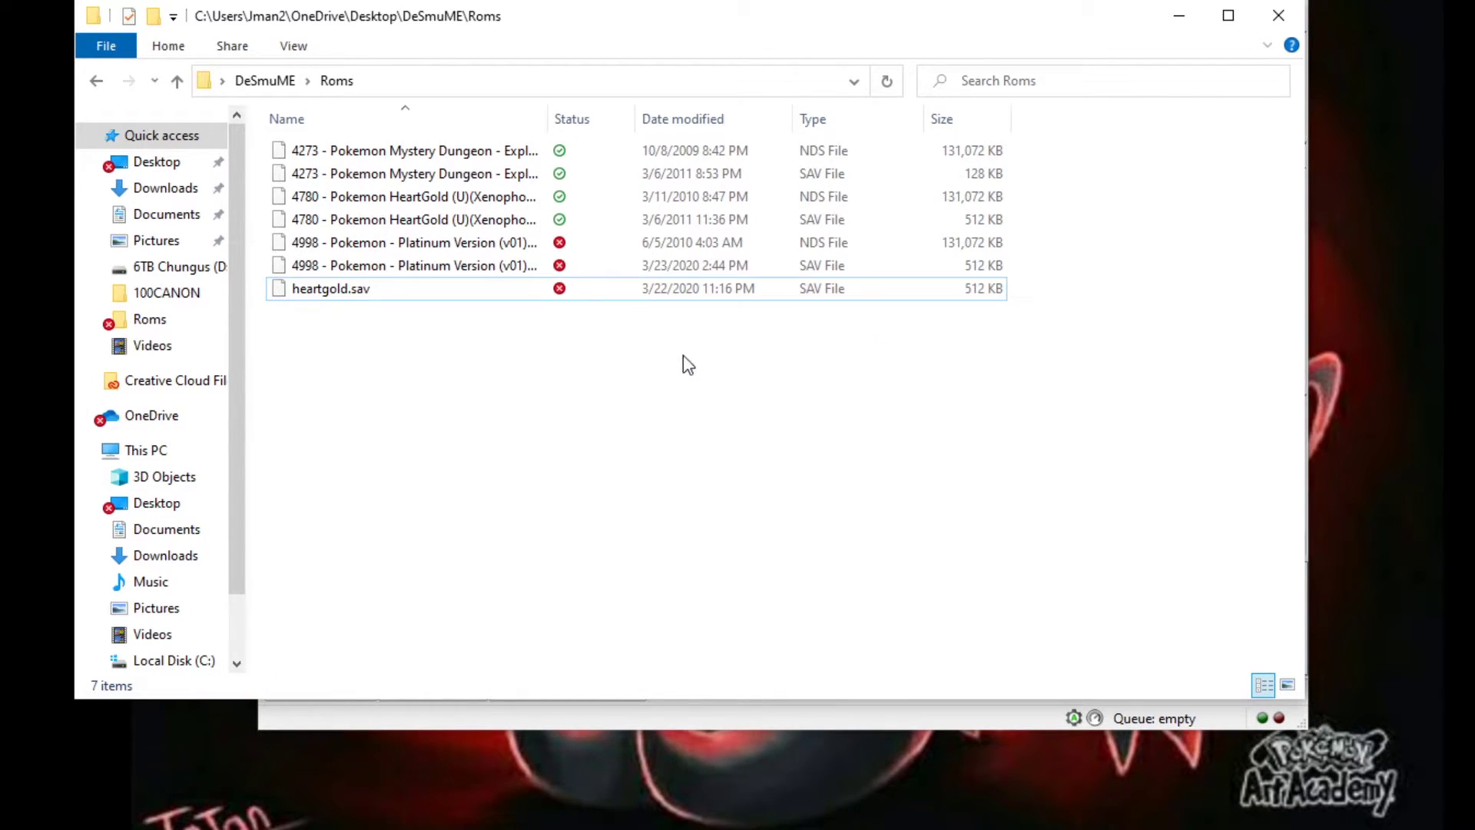
# Close the Roms window and import "4998 - Pokemon - Platinum Version (v01) (U).sav" into DeSmuME as backup memory, sized AUTO (from current save data size).
pyautogui.click(511, 267)
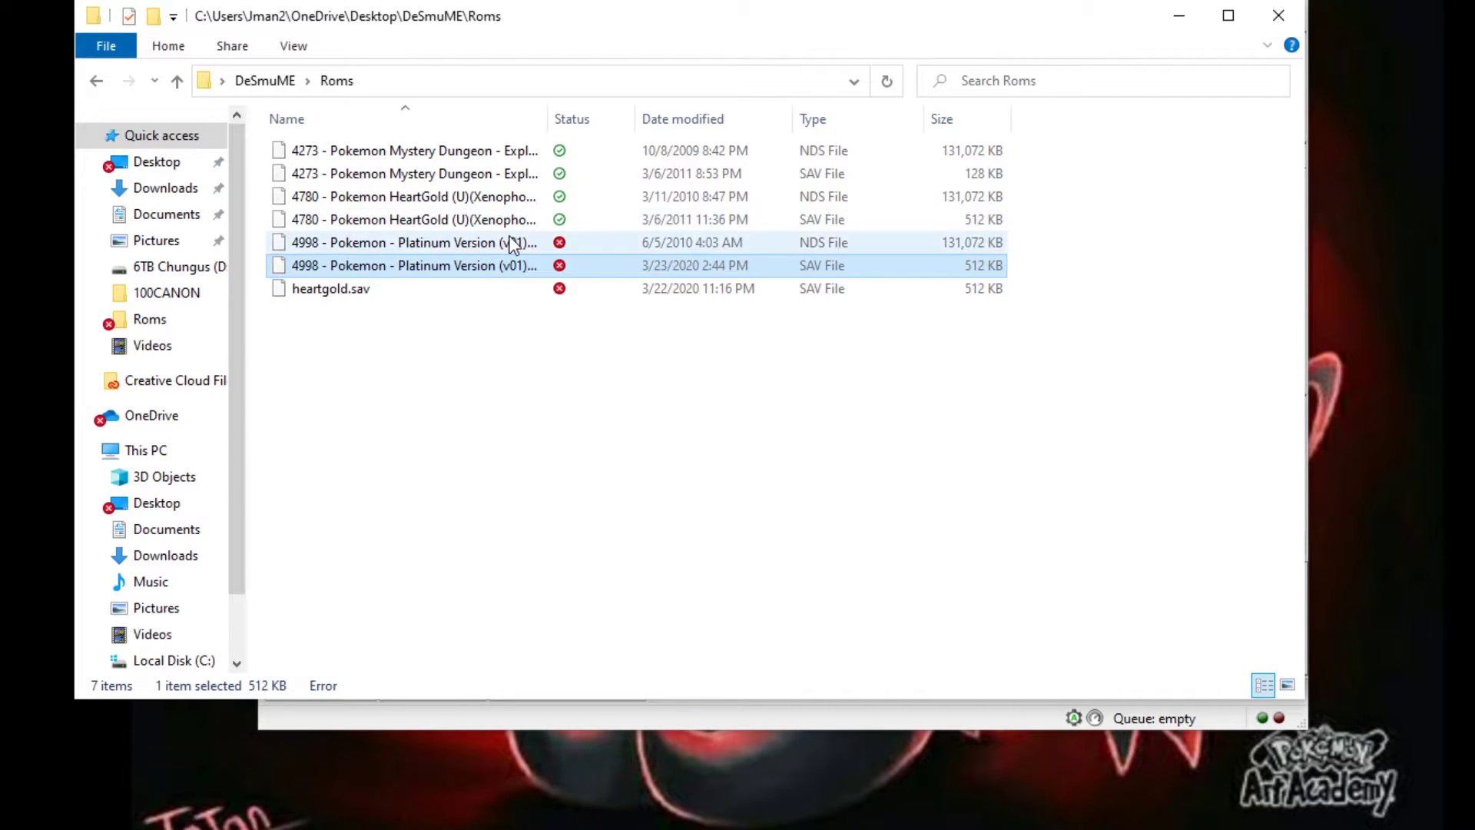
pyautogui.click(1278, 15)
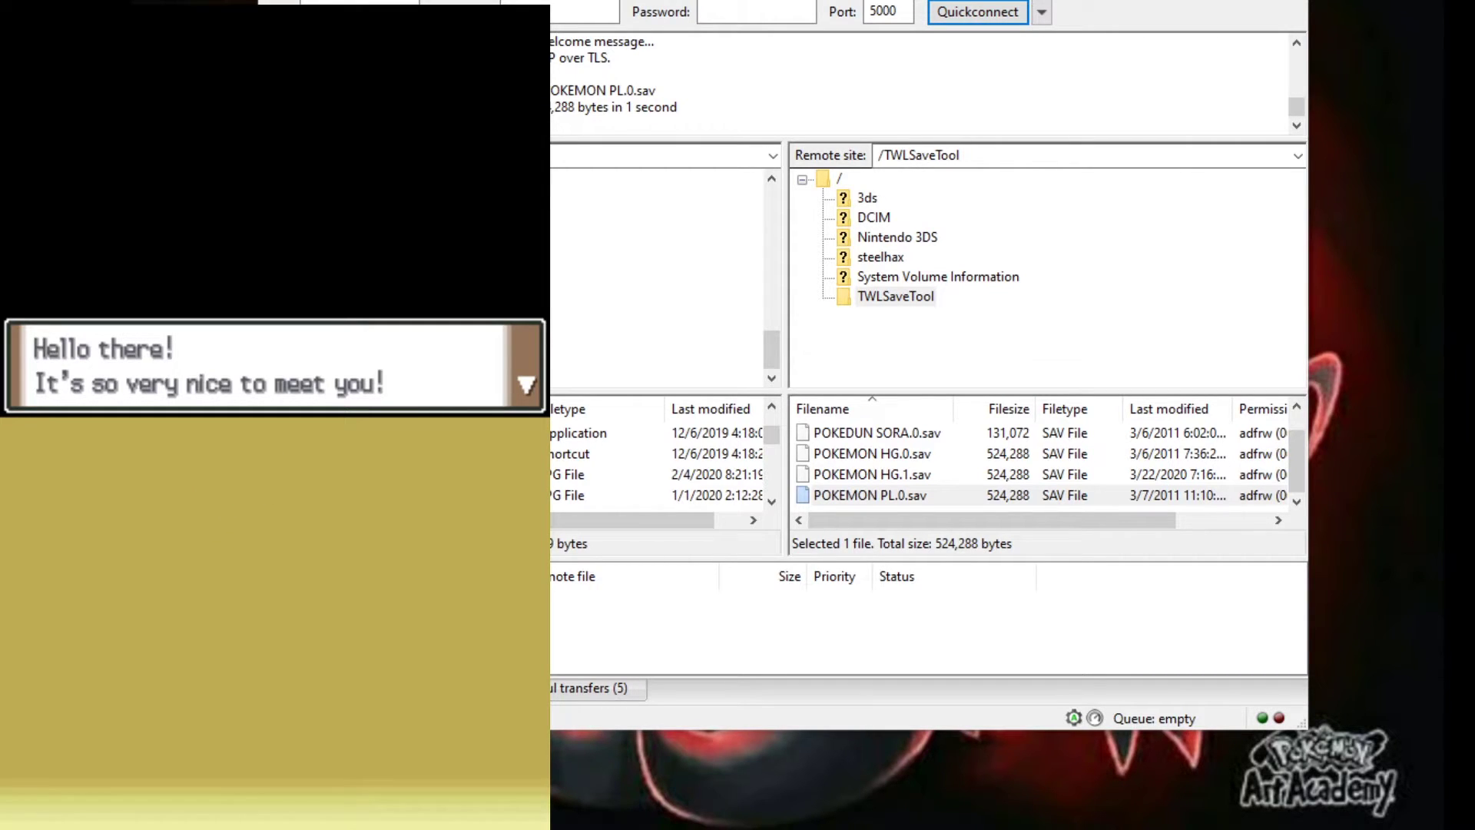
pyautogui.moveTo(918, 829); pyautogui.dragTo(1188, 36)
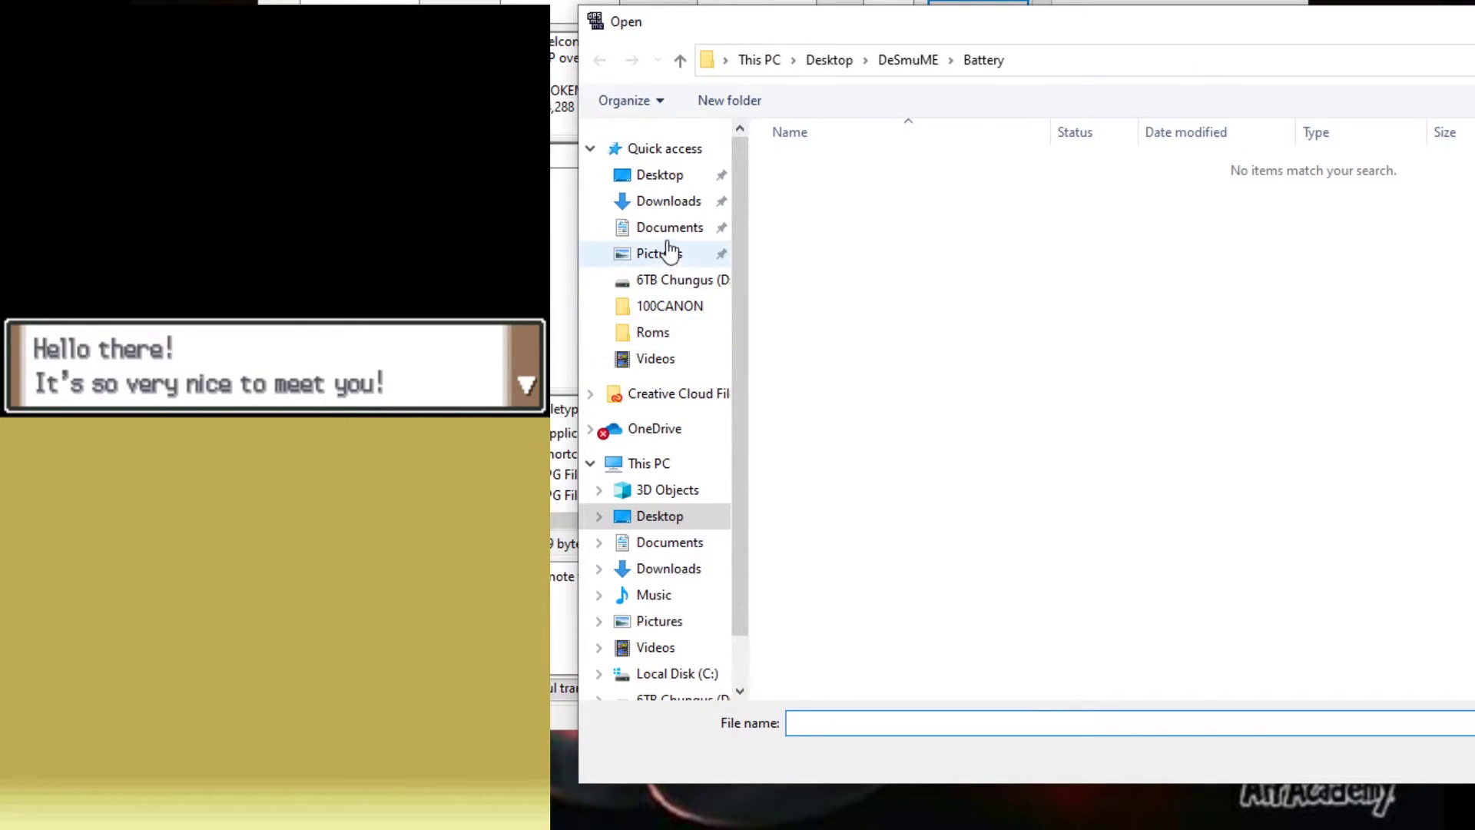
pyautogui.click(662, 334)
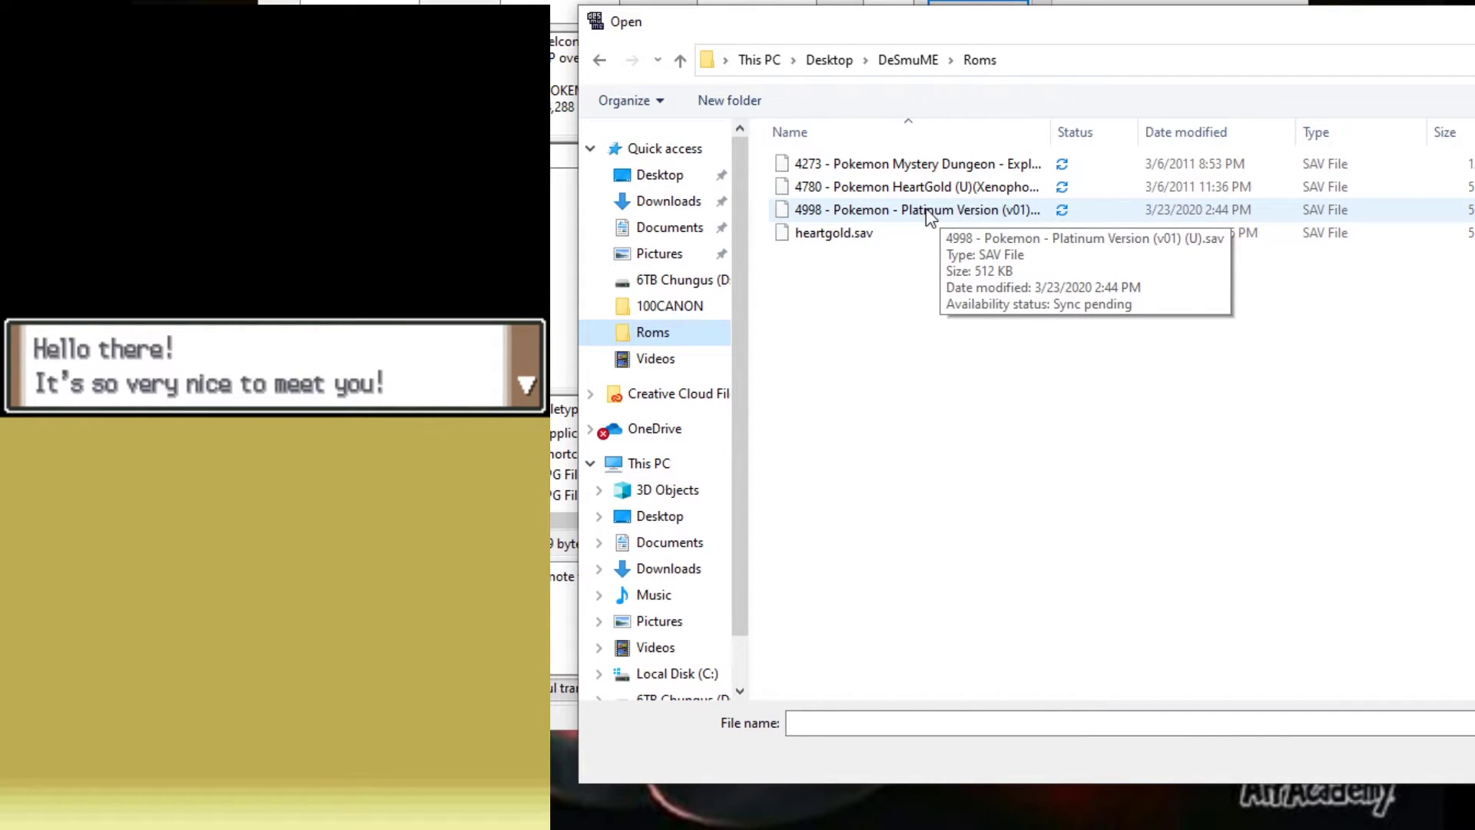
pyautogui.click(930, 217)
pyautogui.moveTo(1421, 21); pyautogui.dragTo(995, 25)
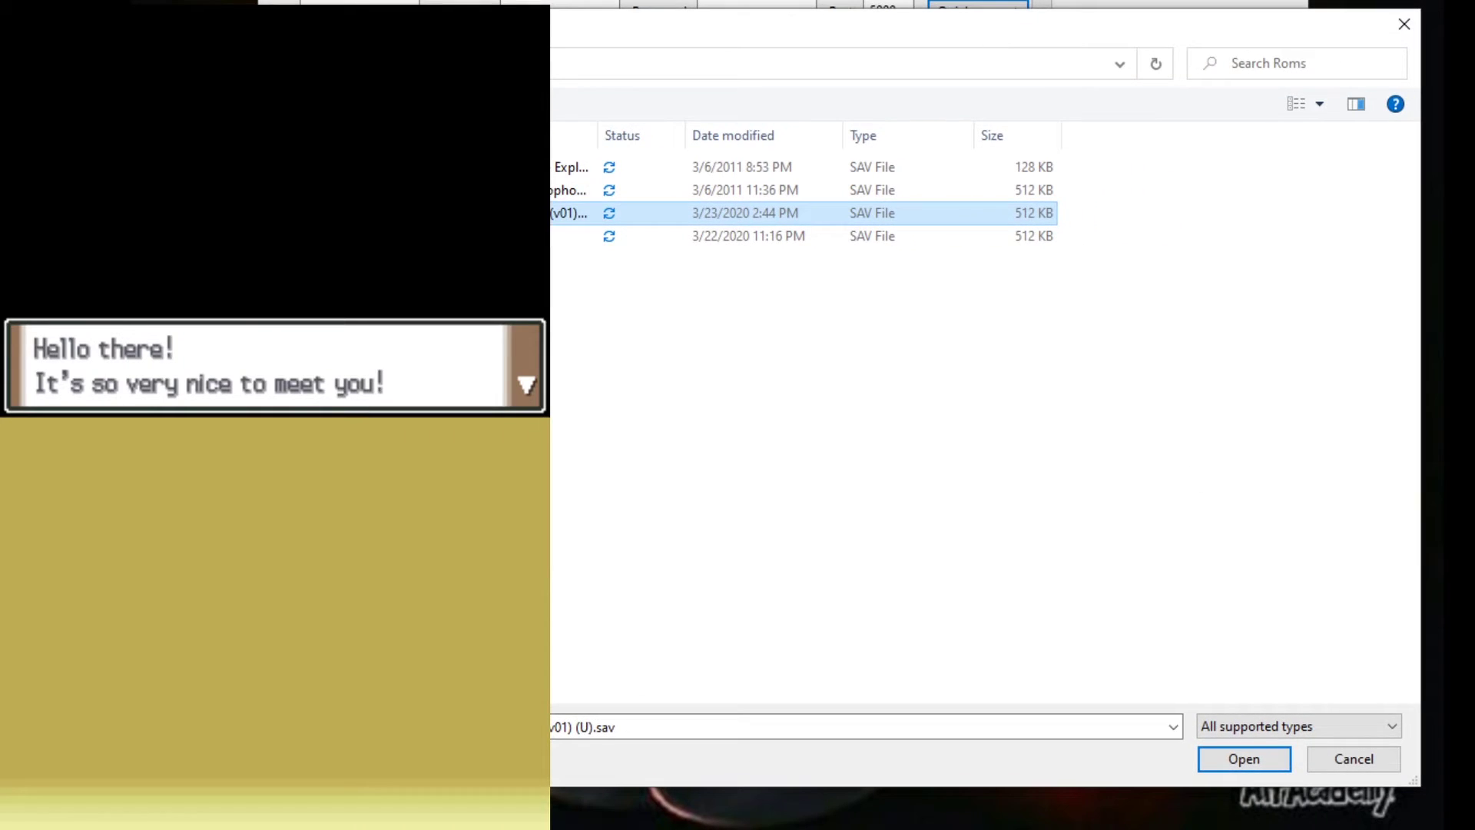
pyautogui.click(1248, 758)
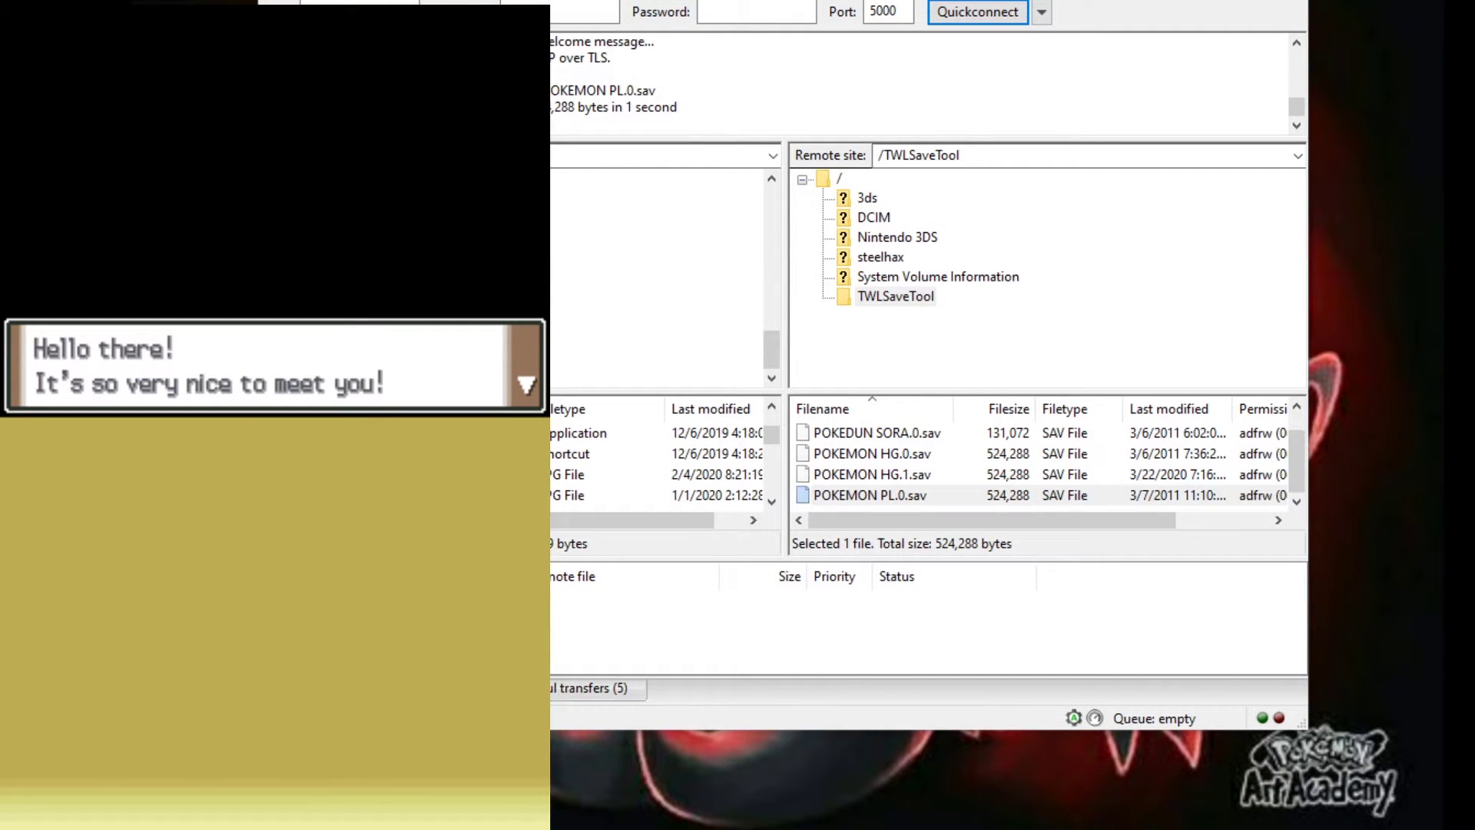
pyautogui.moveTo(619, 443); pyautogui.dragTo(973, 190)
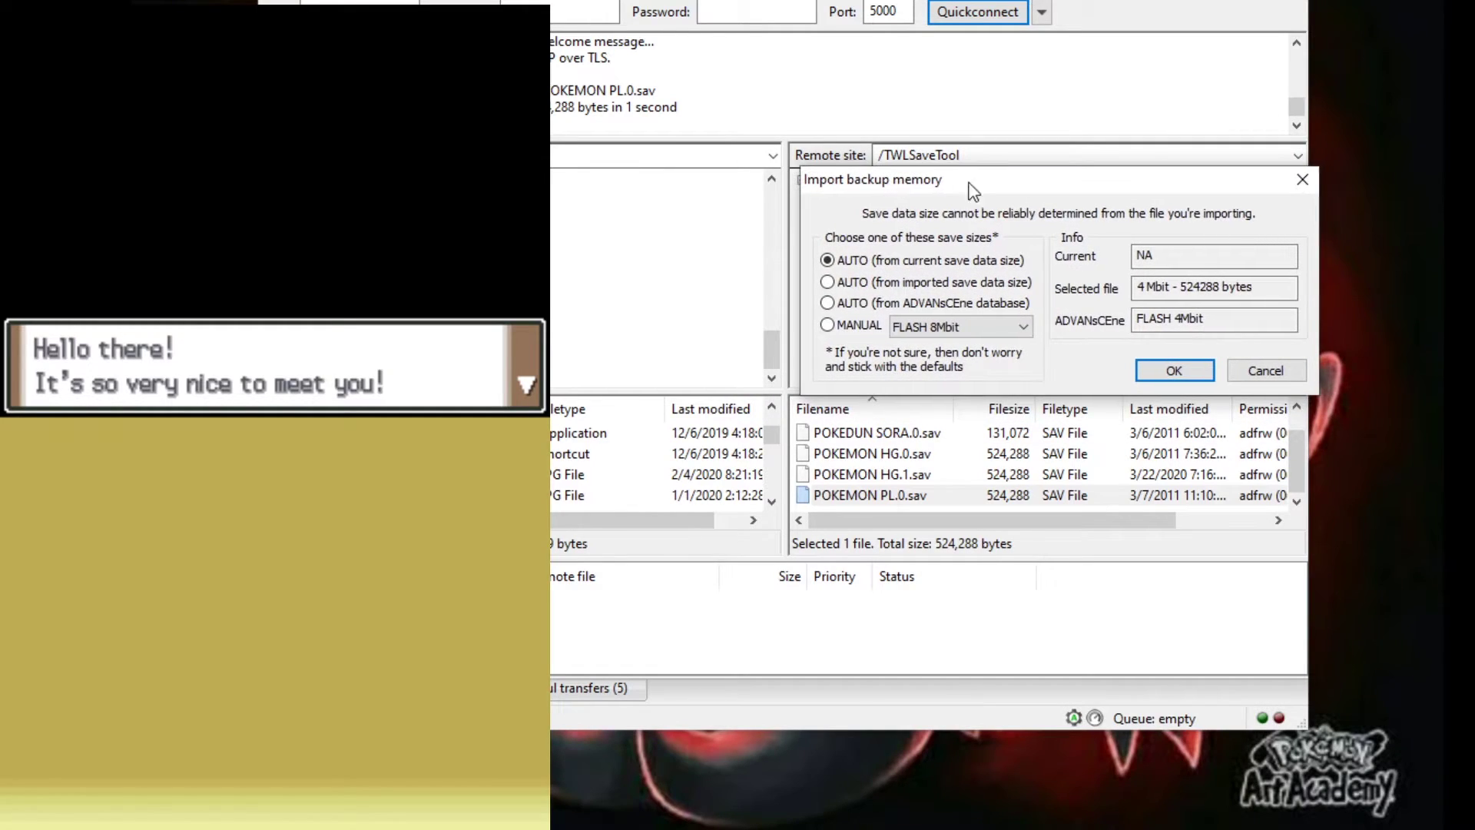
pyautogui.click(1173, 370)
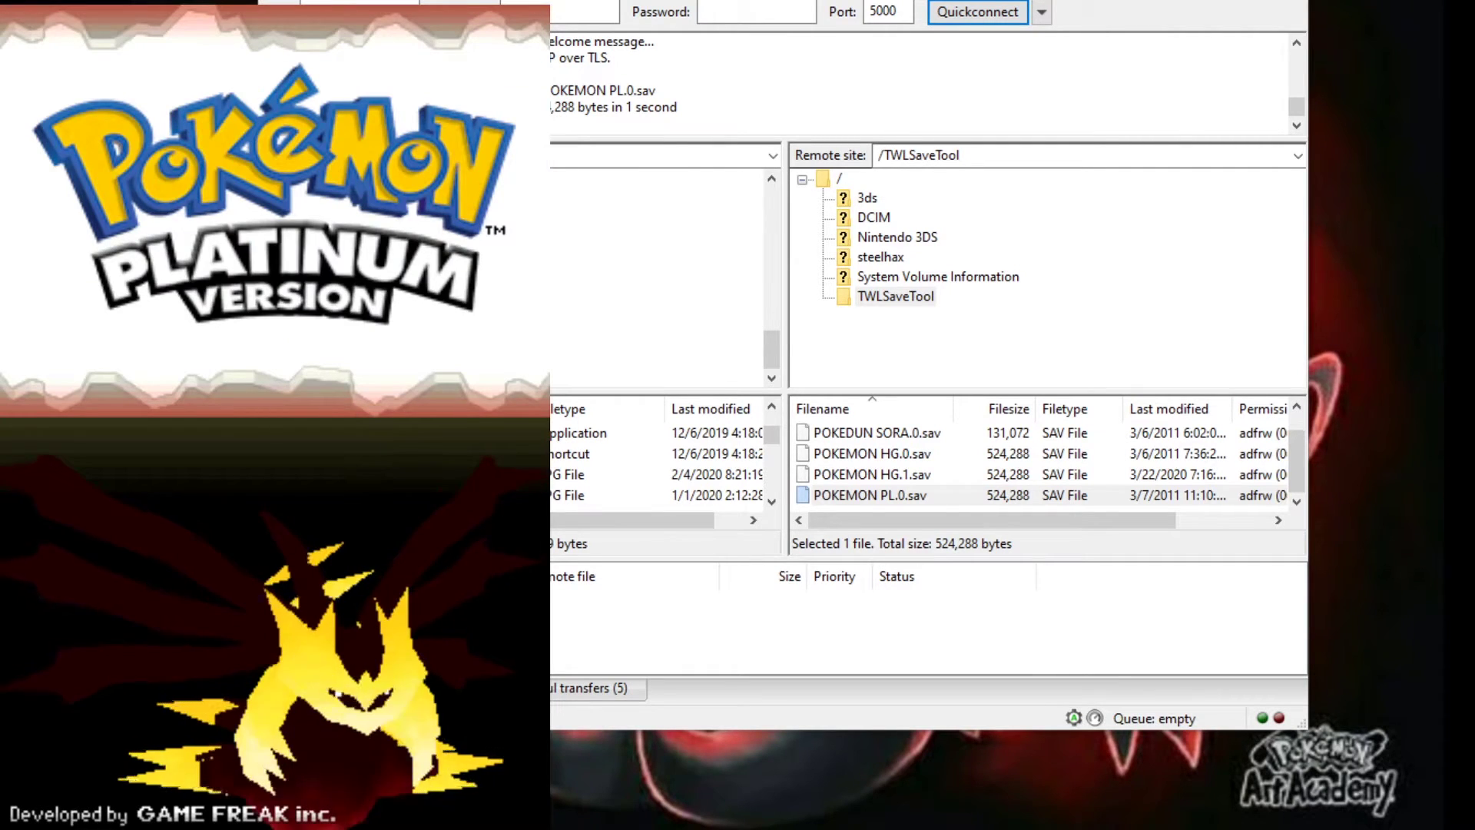
# Start Pokemon Platinum from its title screen and continue the imported saved game.
pyautogui.press('Return')
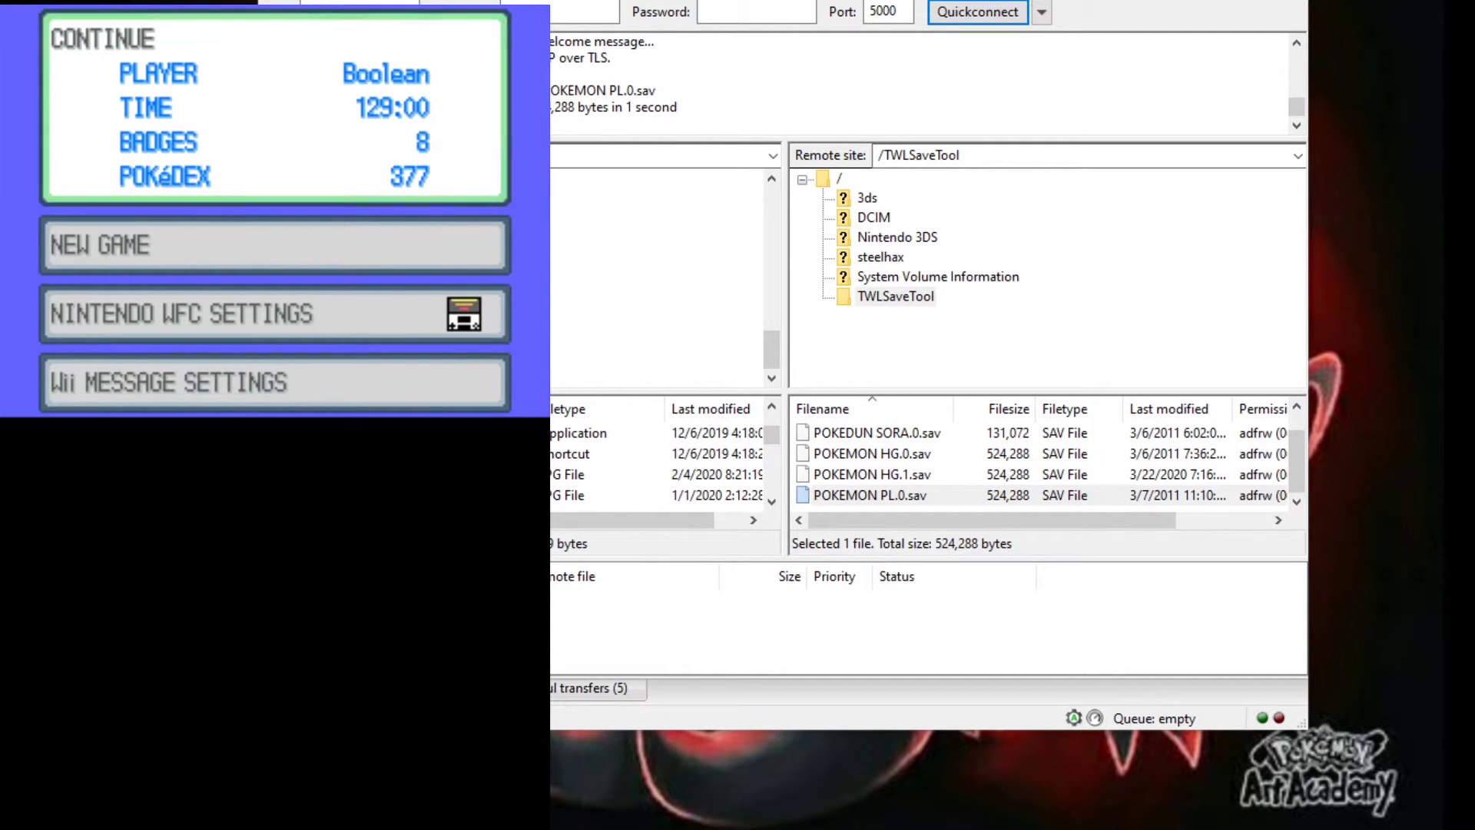
pyautogui.press('x')
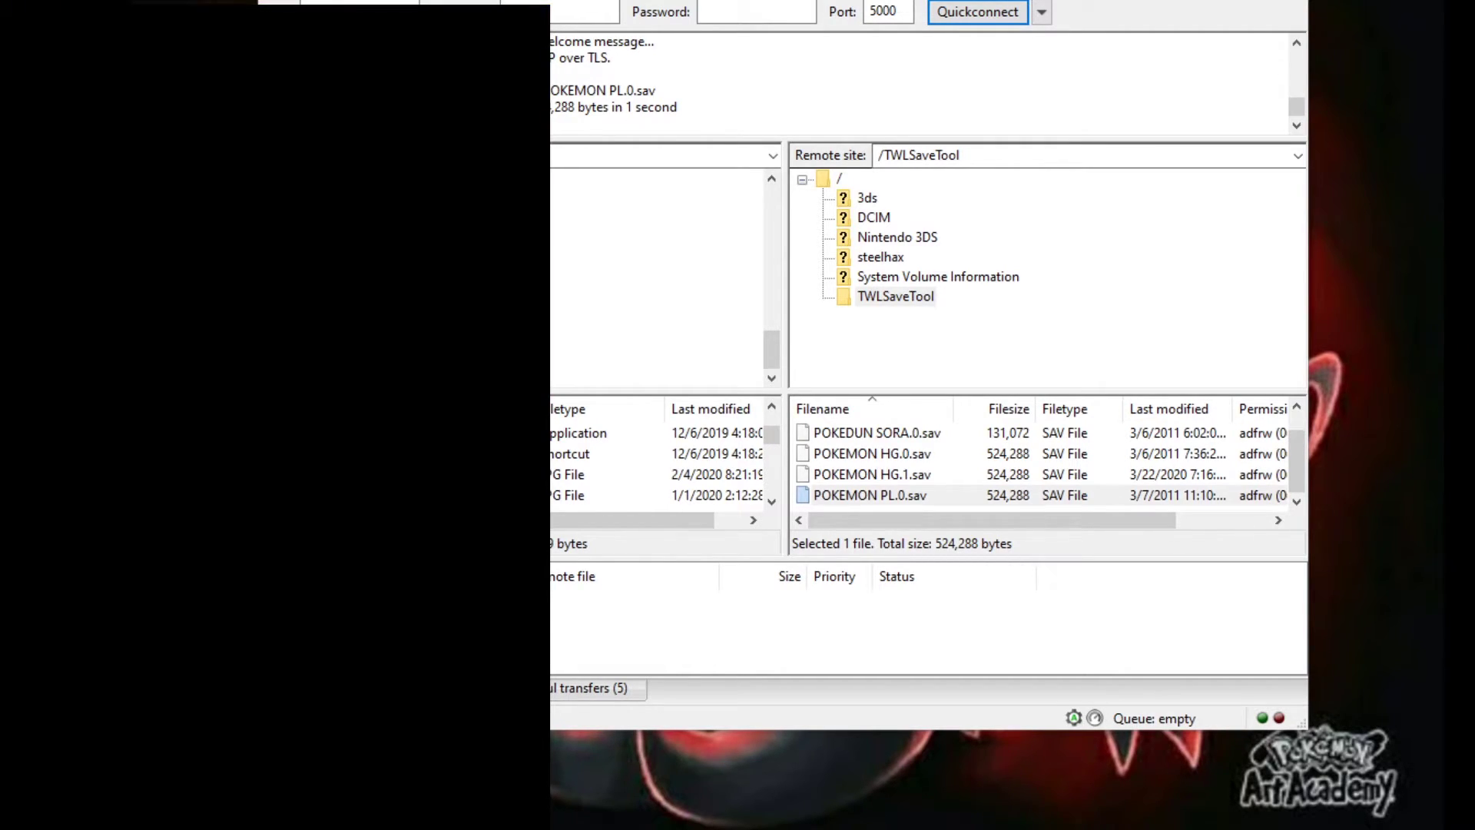
pyautogui.press('x')
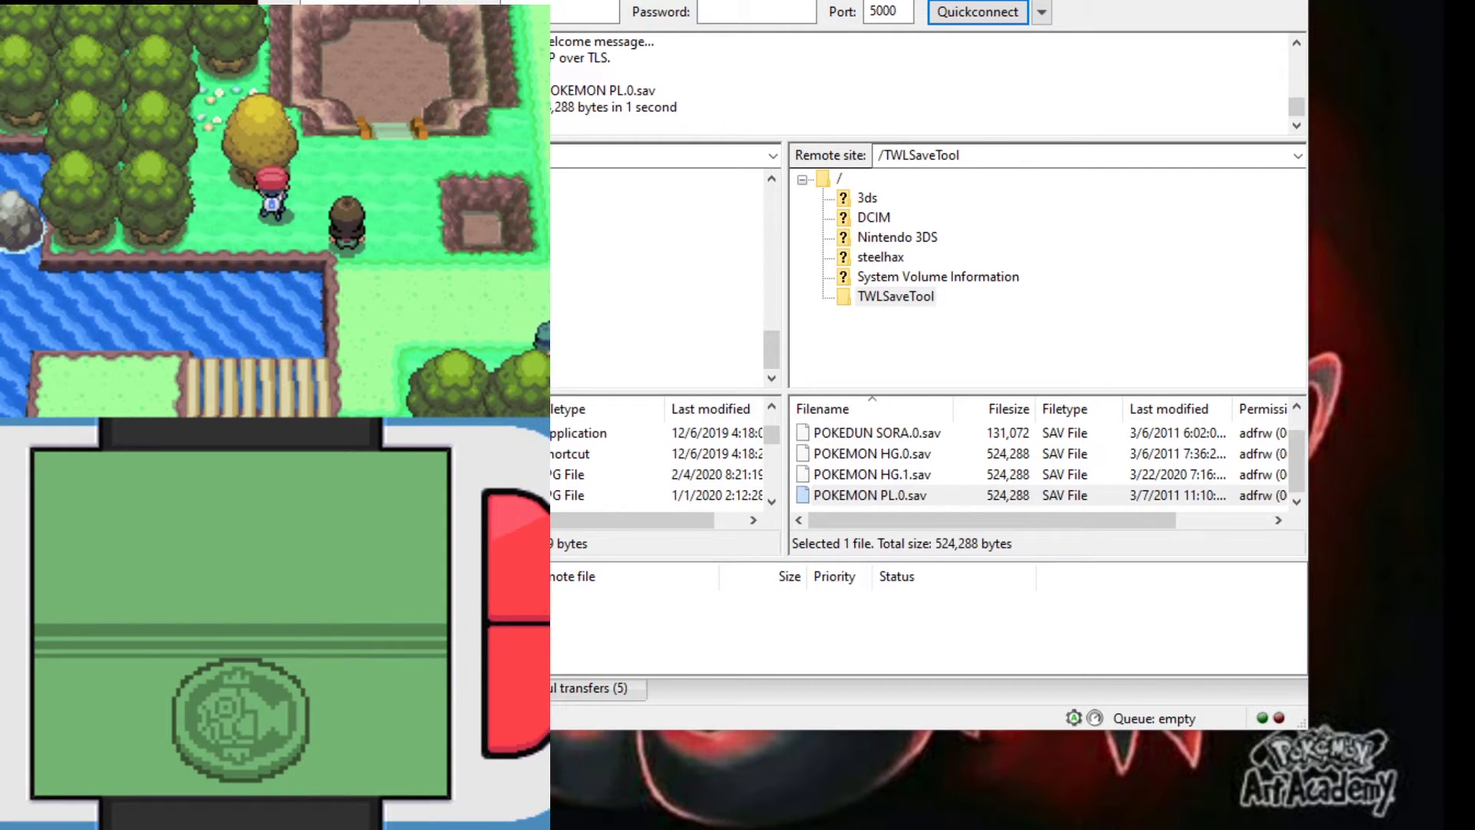
# Move the player character along the route and through the gatehouse into the paved plaza of Hearthome City.
pyautogui.press('Right')
pyautogui.press('Down')
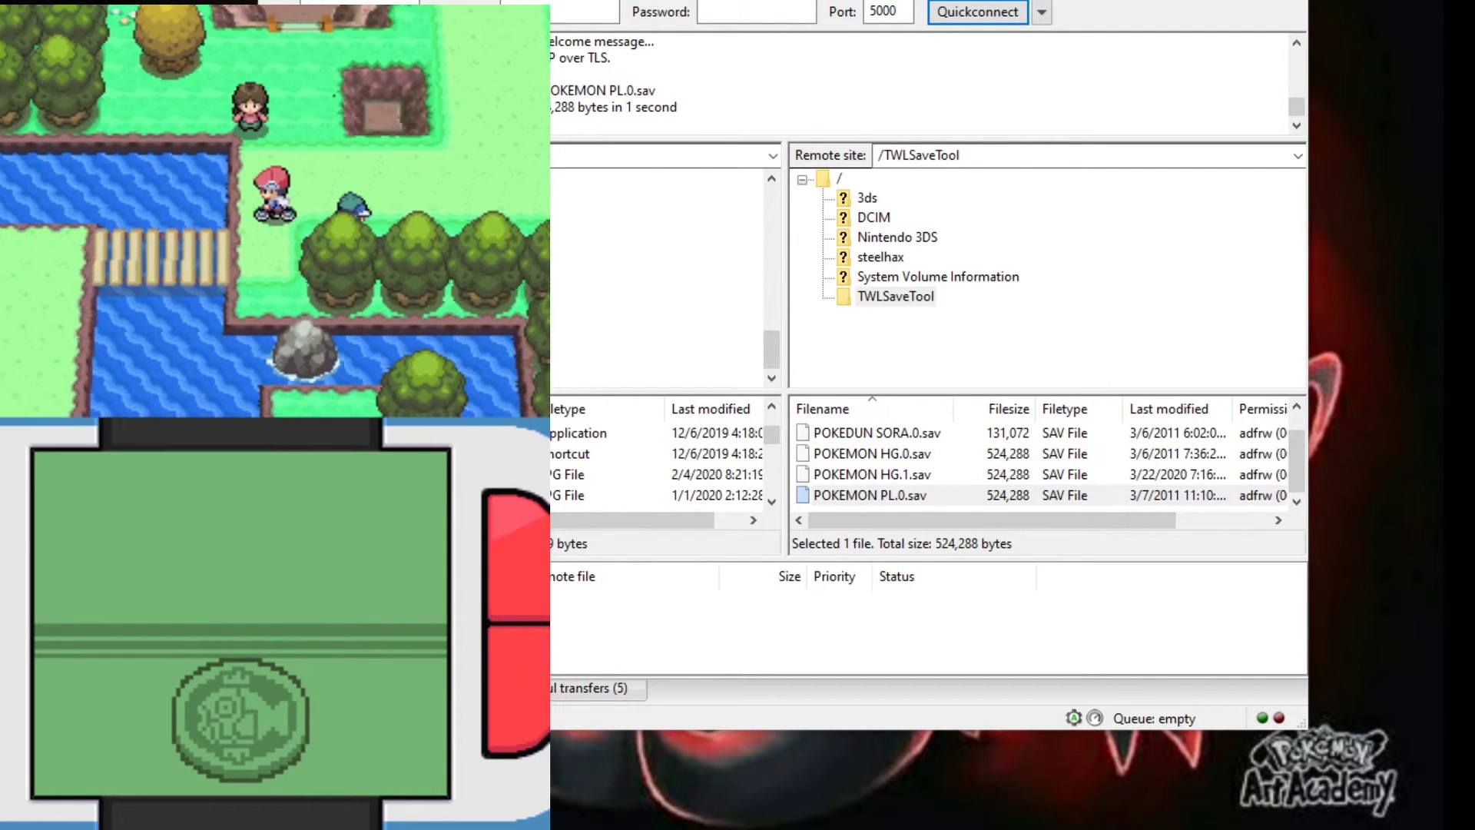
pyautogui.press('Down')
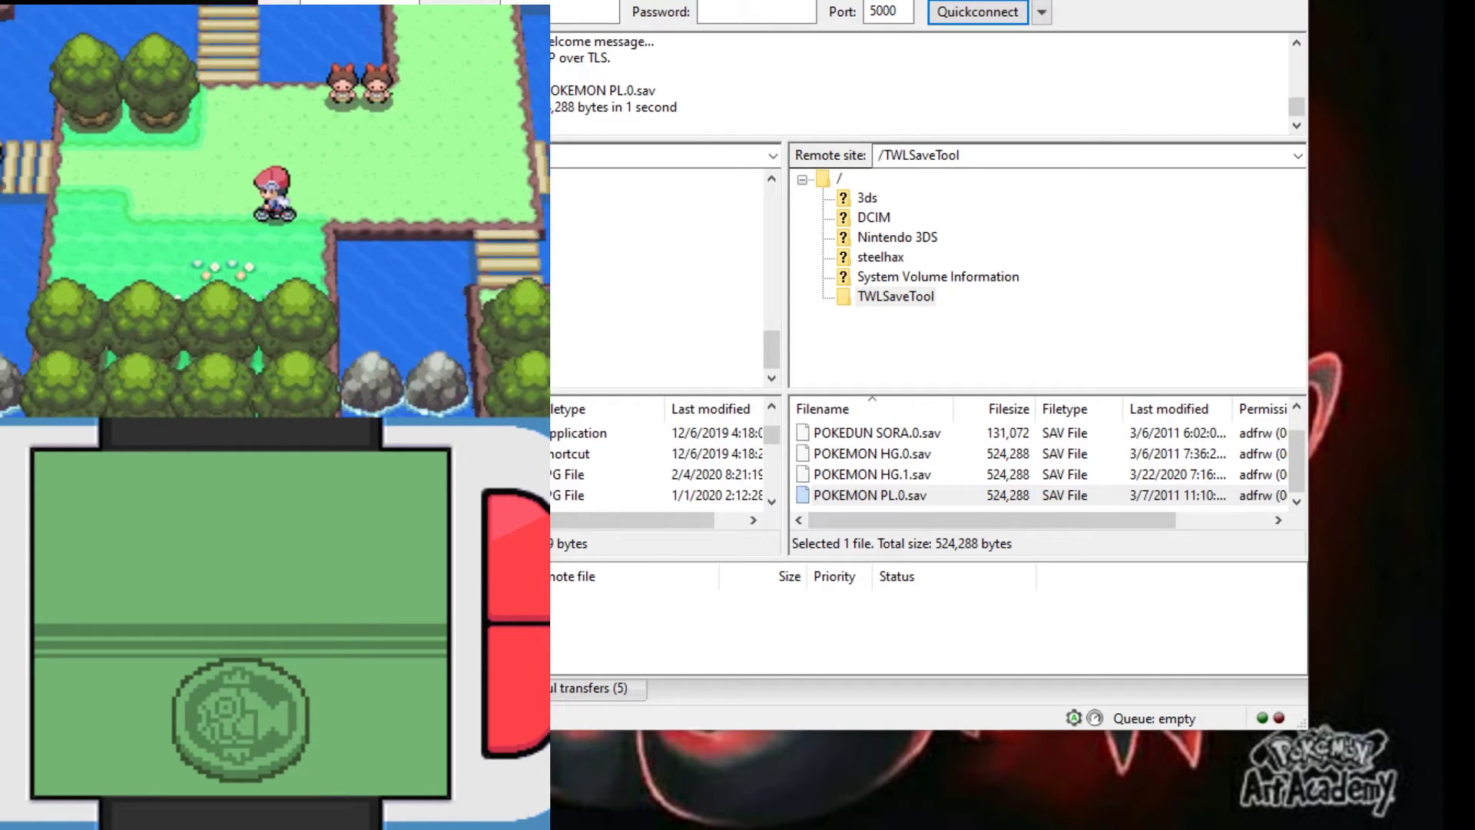
pyautogui.press('Left')
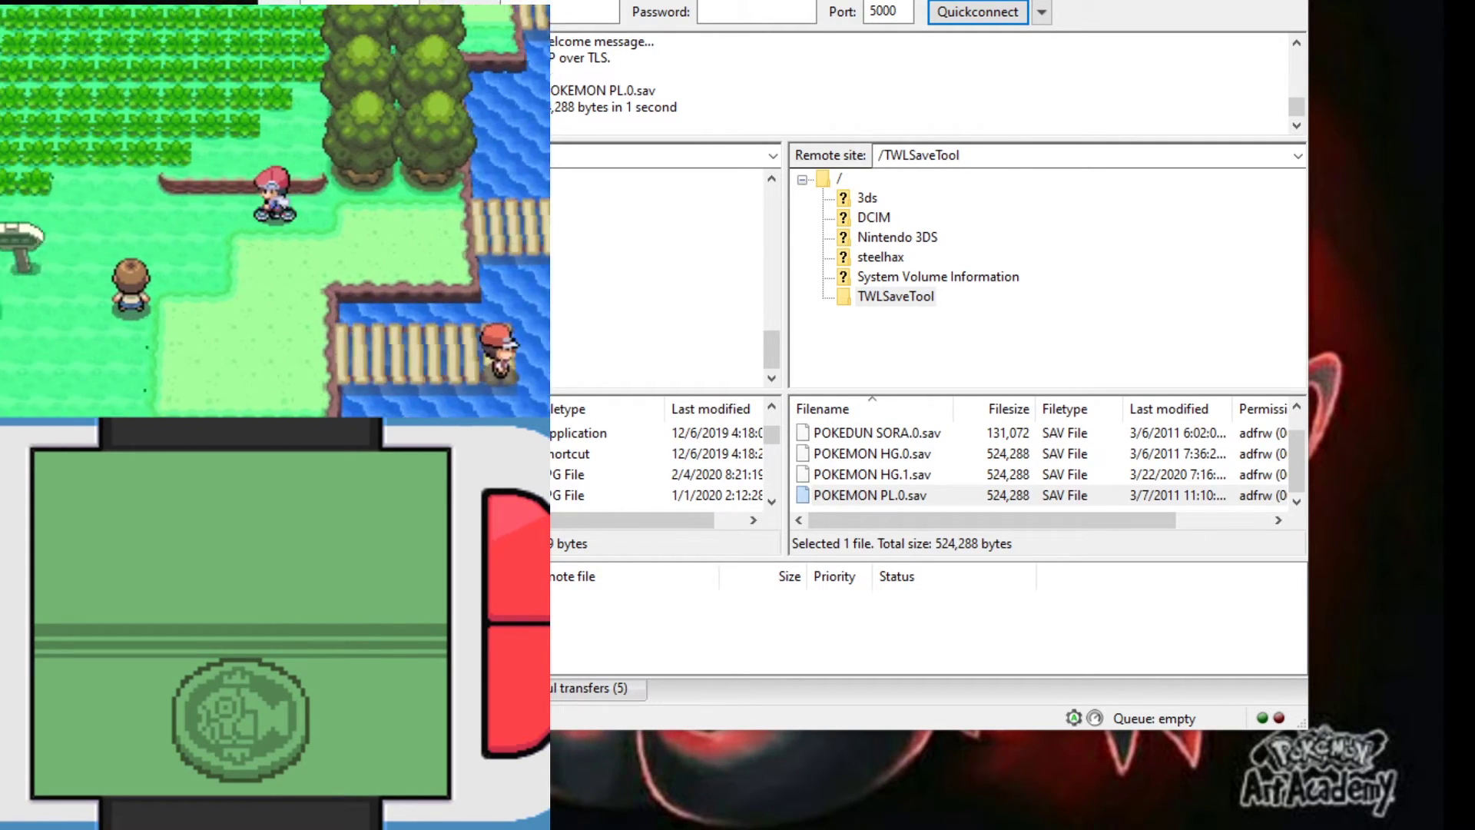
pyautogui.press('Left')
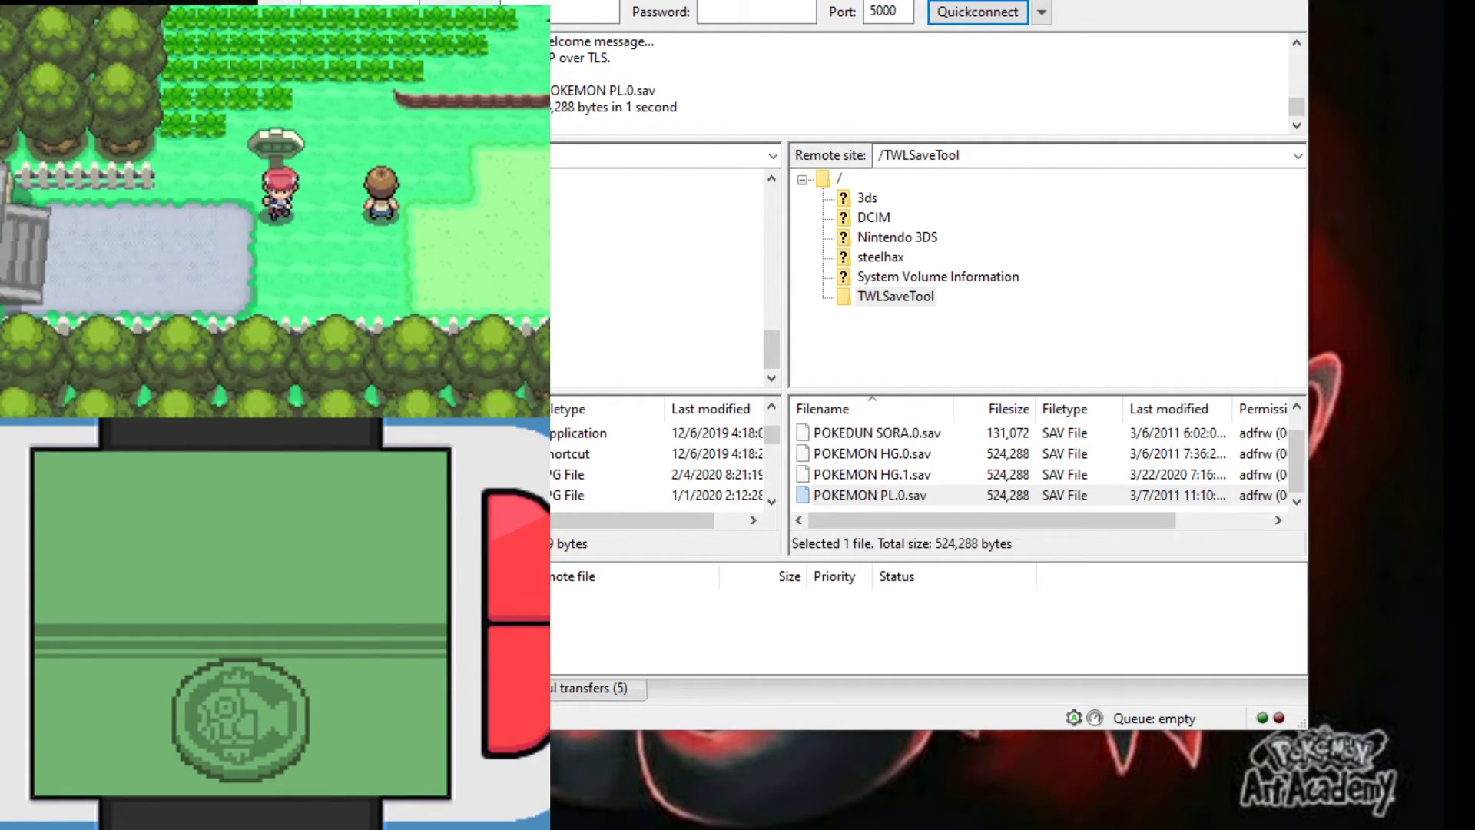
pyautogui.press('Left')
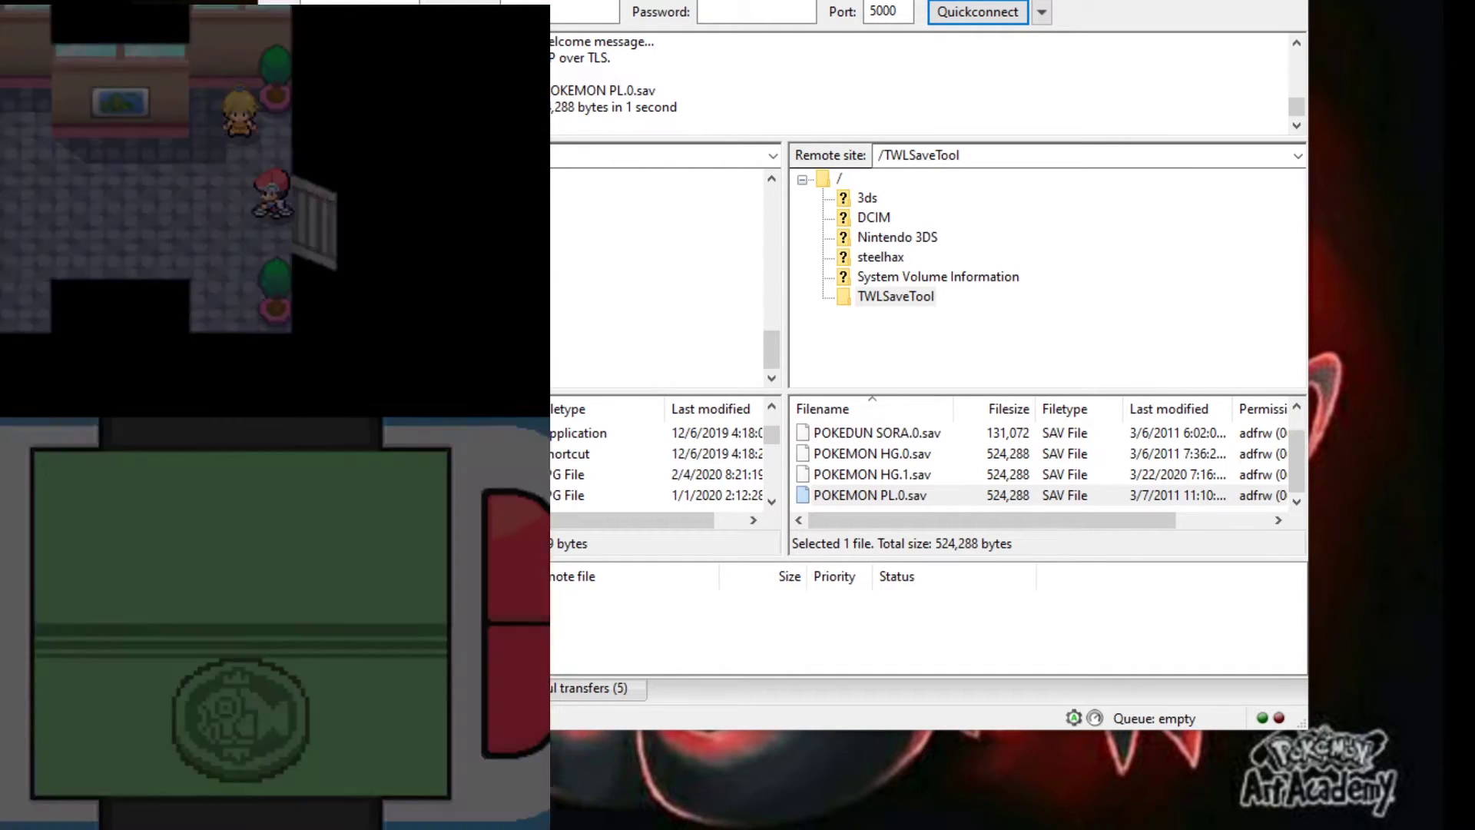
pyautogui.press('Right')
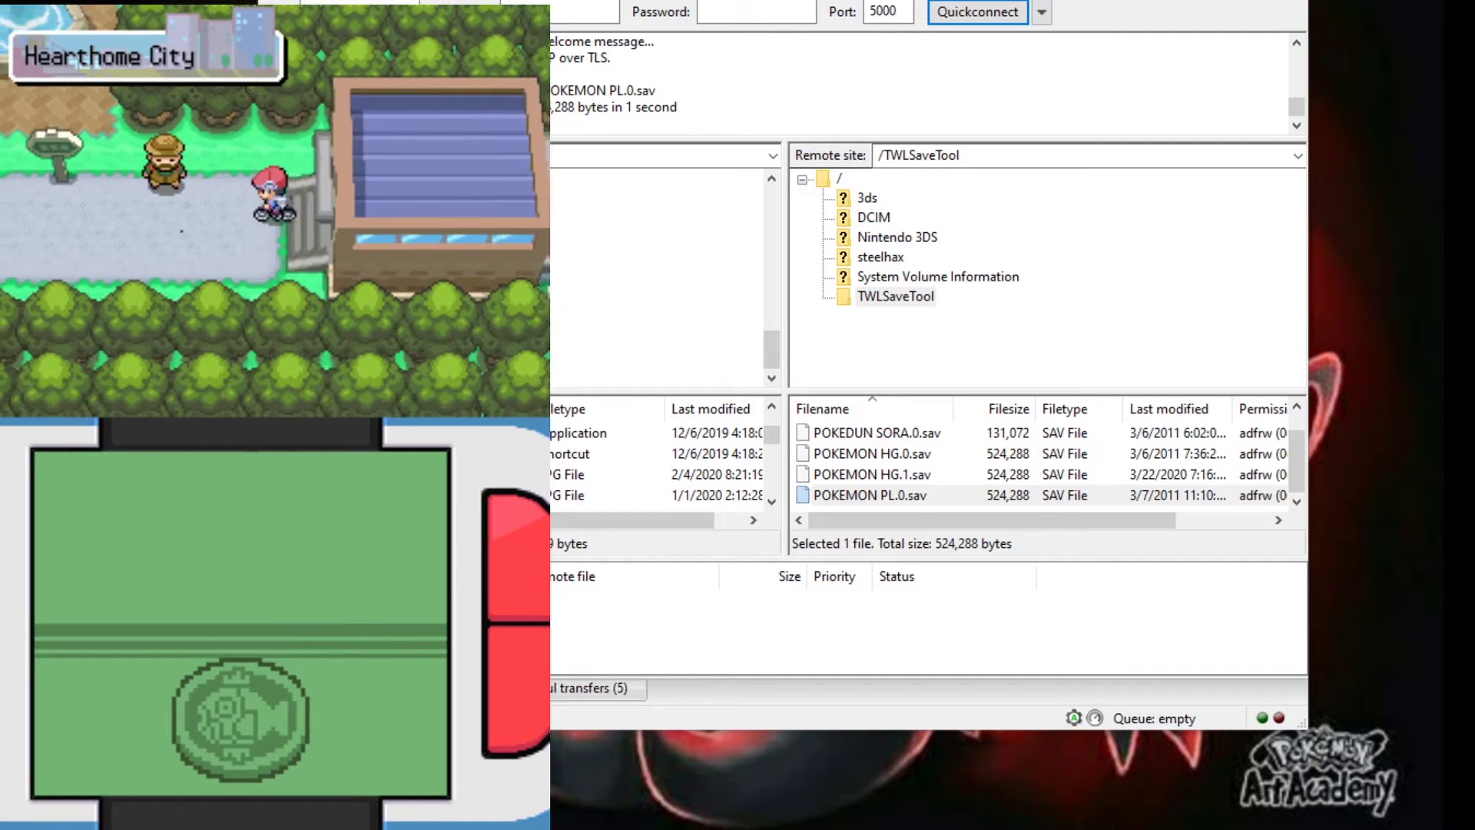
pyautogui.press('Down')
pyautogui.press('Left')
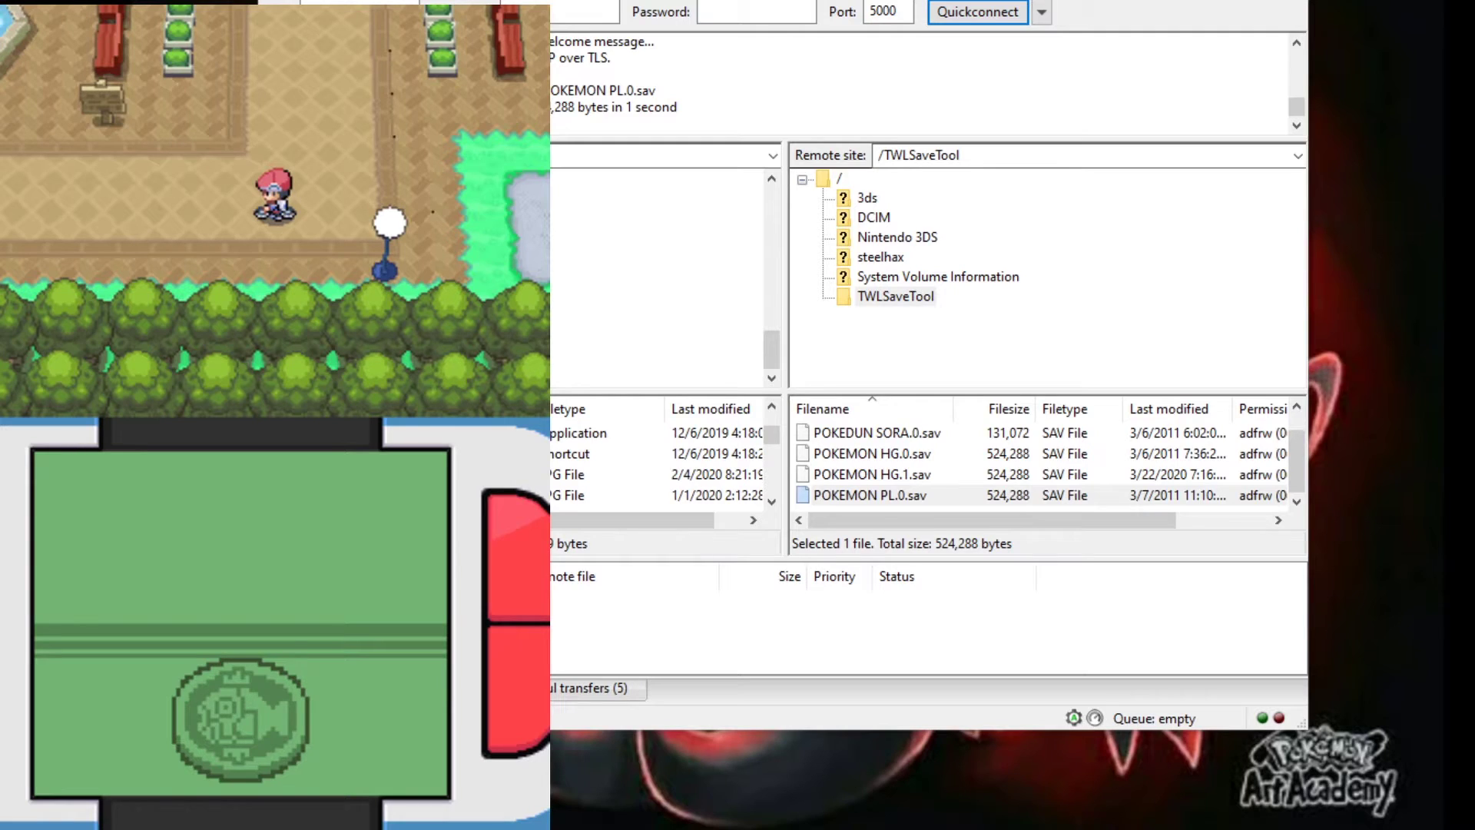
# Save the game in Hearthome City with the in-game SAVE option, overwriting the existing save, and dismiss the message.
pyautogui.press('s')
pyautogui.press('Down')
pyautogui.press('Down')
pyautogui.press('Down')
pyautogui.press('Down')
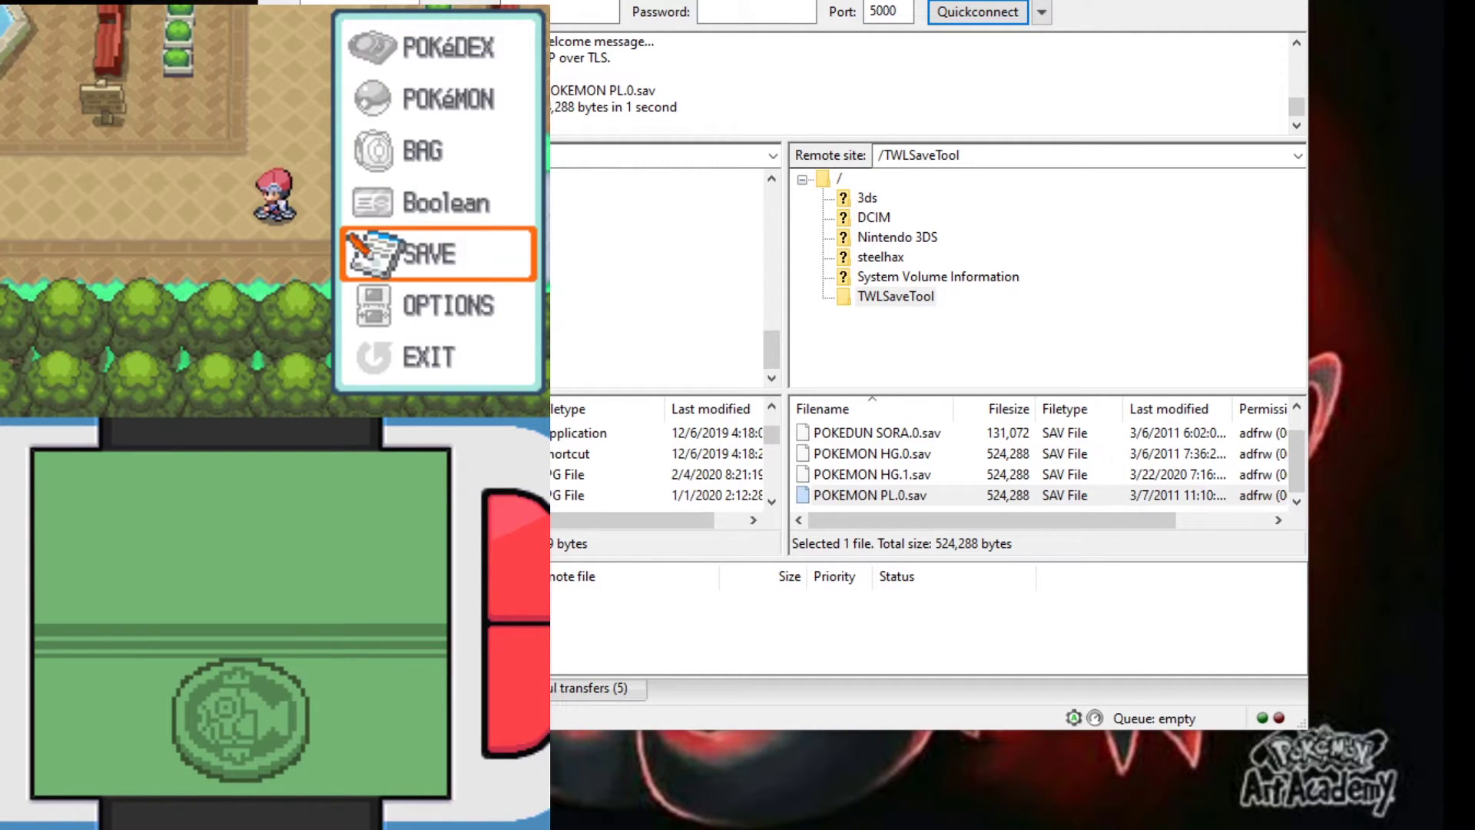
pyautogui.press('s')
pyautogui.press('s')
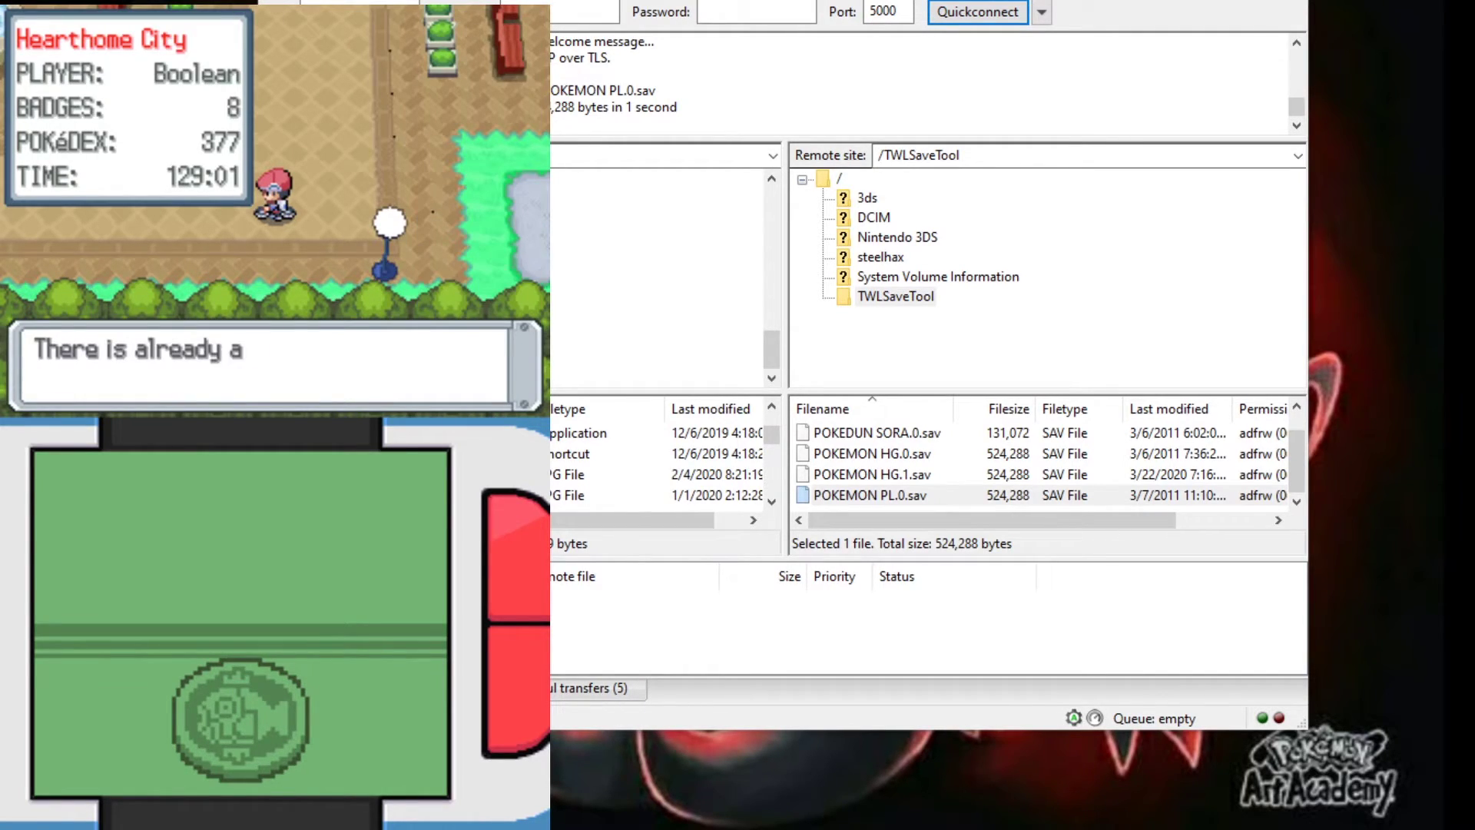
pyautogui.press('s')
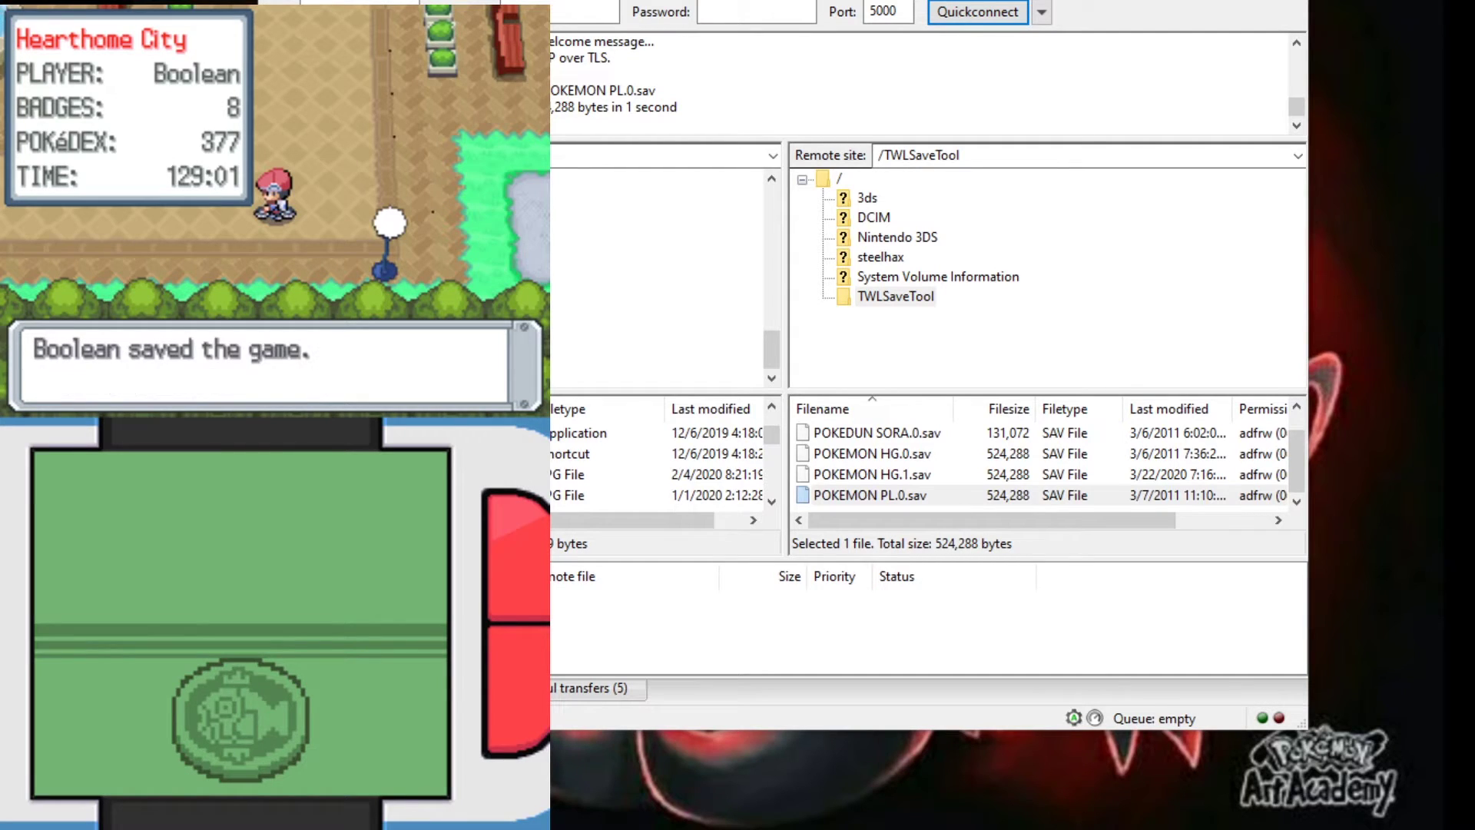
pyautogui.press('x')
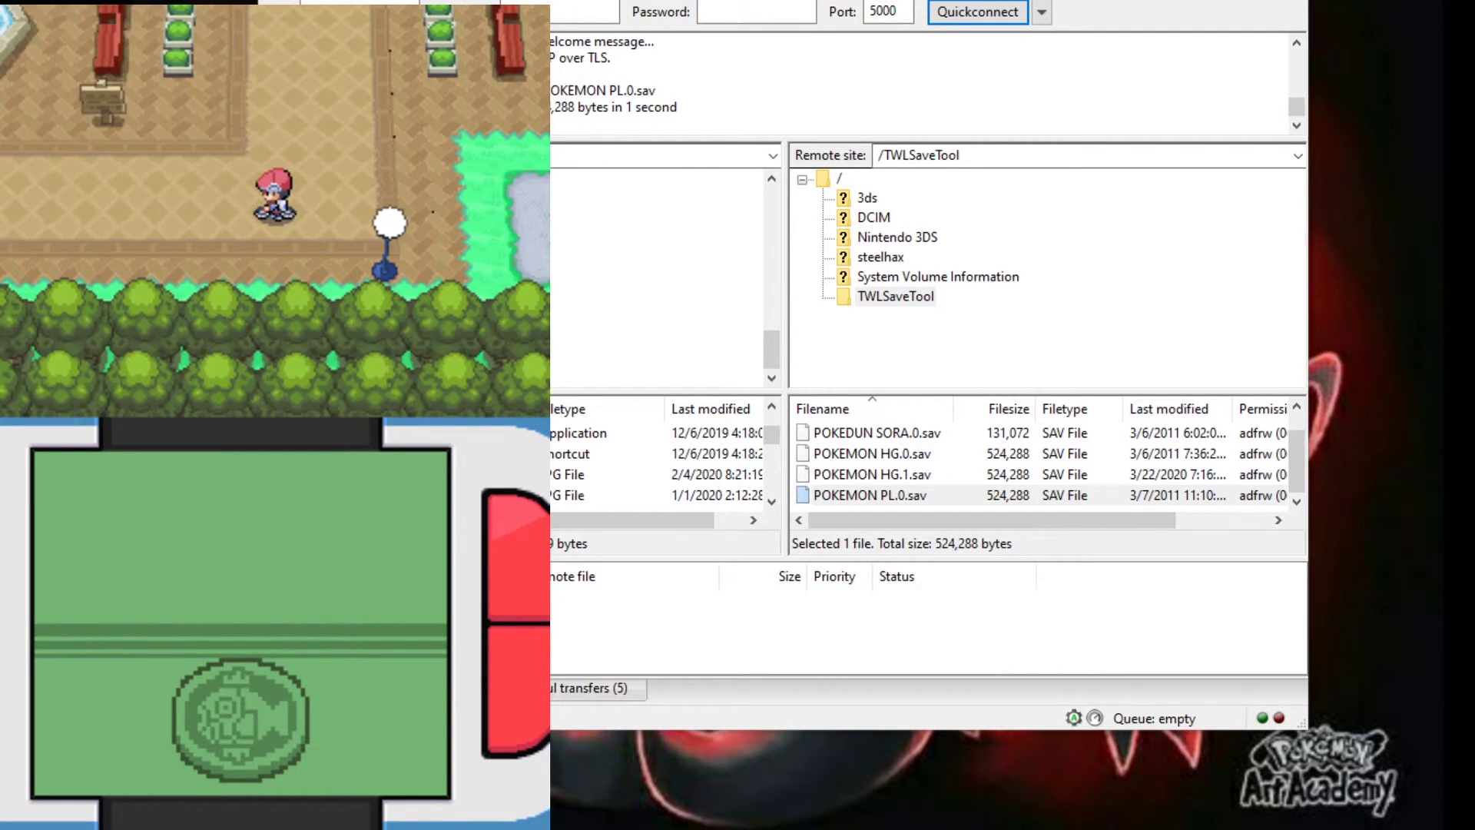